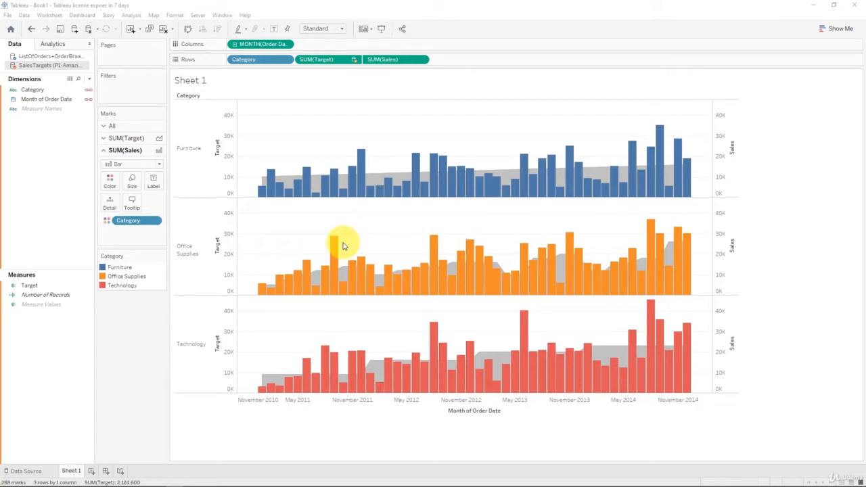
- Show the Category filter control and place its card directly below the Category colour legend
mouse_move(291, 181)
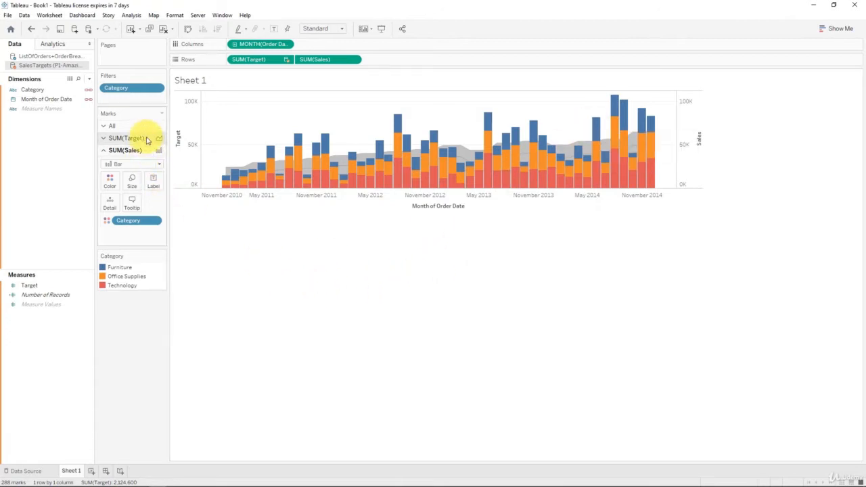
right_click(144, 92)
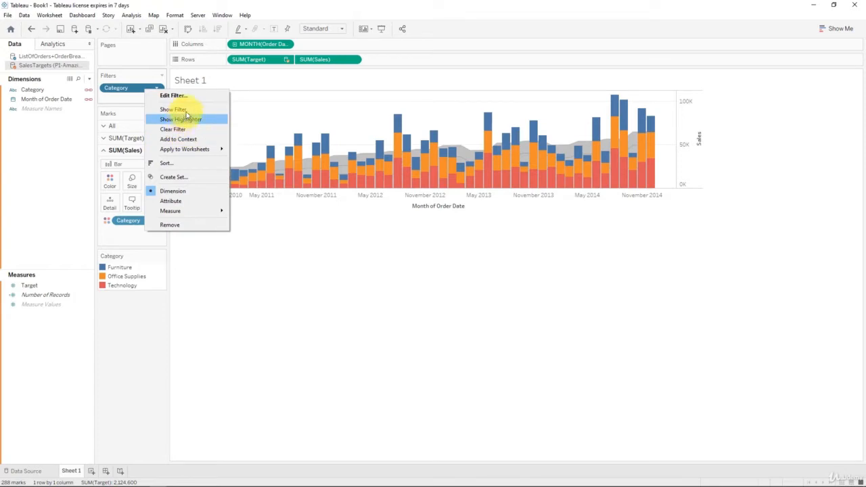
click(174, 110)
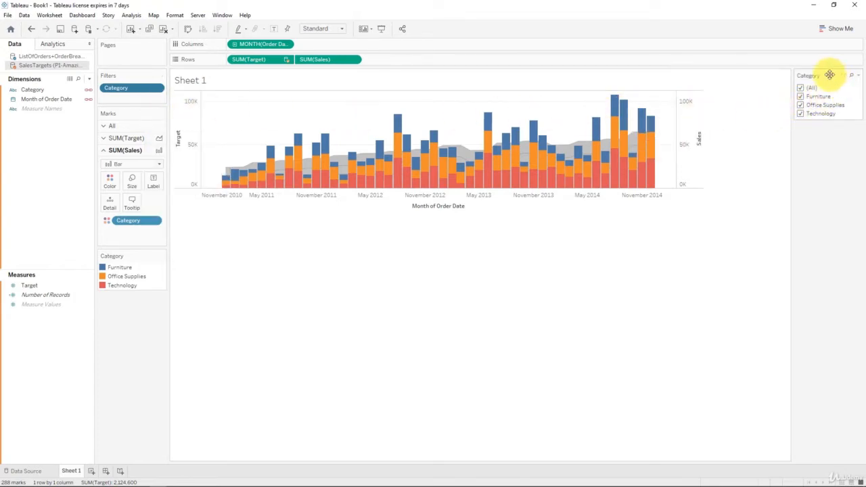
drag(831, 74, 129, 318)
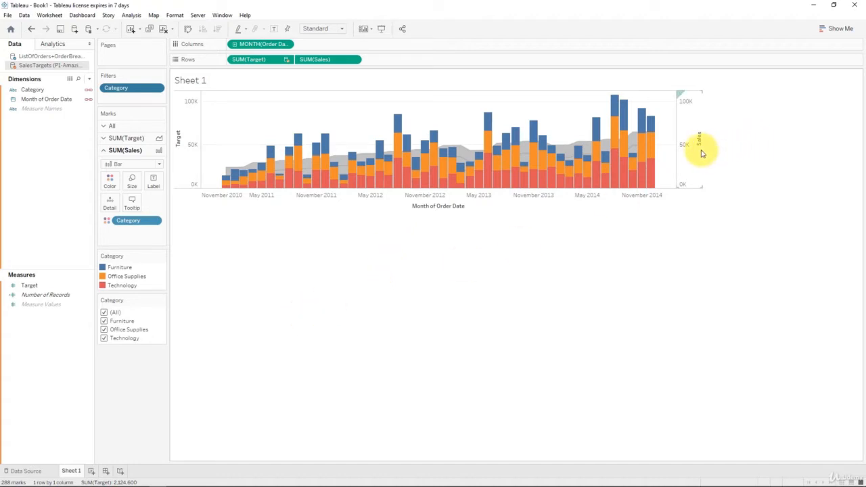
- Make the chart slightly narrower and slightly reduce the bar size of the SUM(Sales) marks
drag(703, 155, 676, 153)
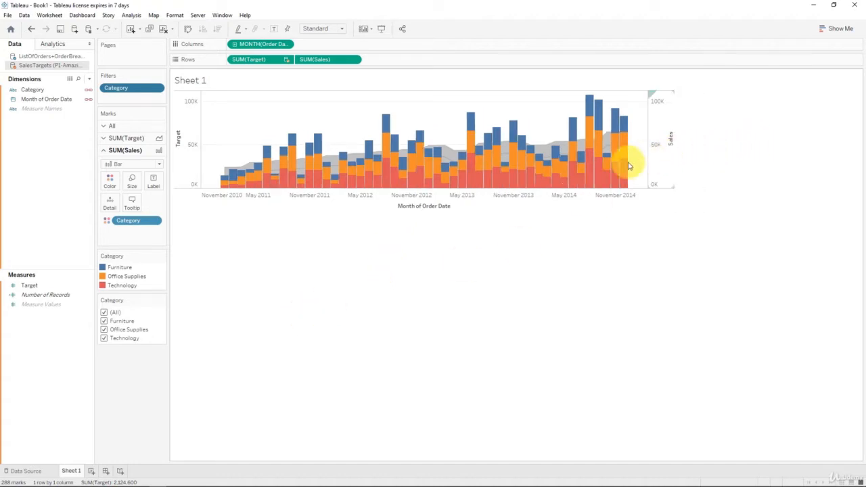
click(131, 186)
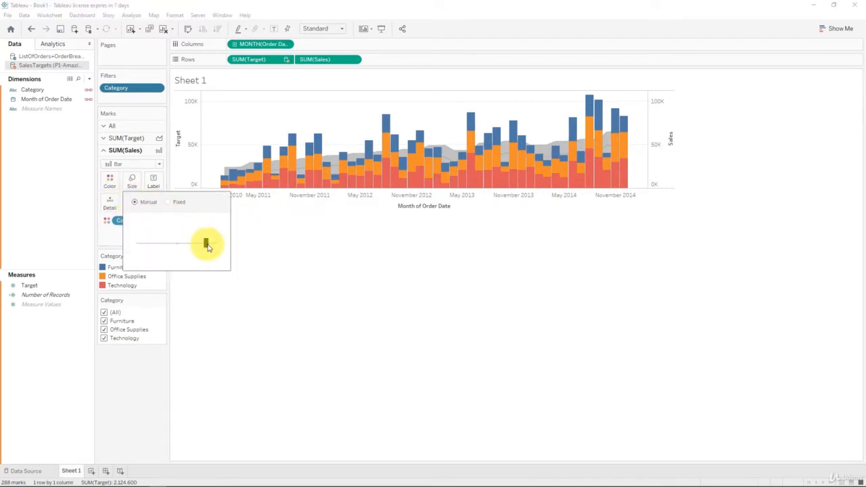
drag(207, 244, 201, 247)
click(227, 328)
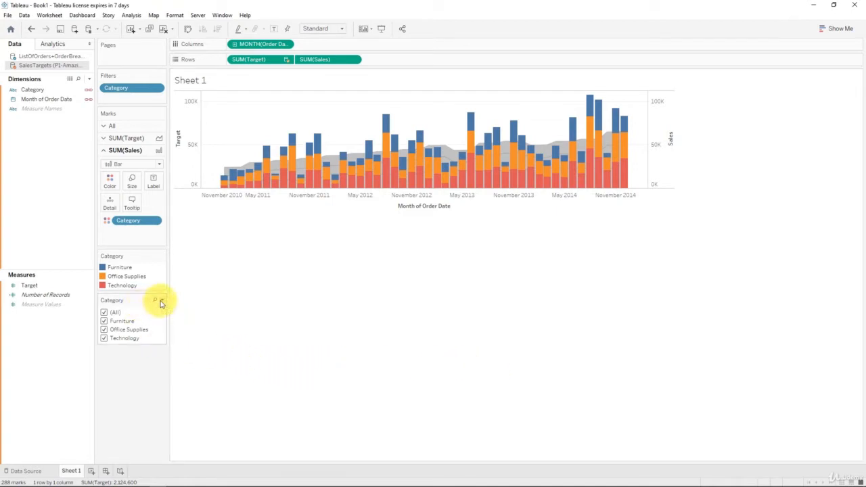
- Change the Category filter control to Single Value (list) and hide its "All" value
click(161, 302)
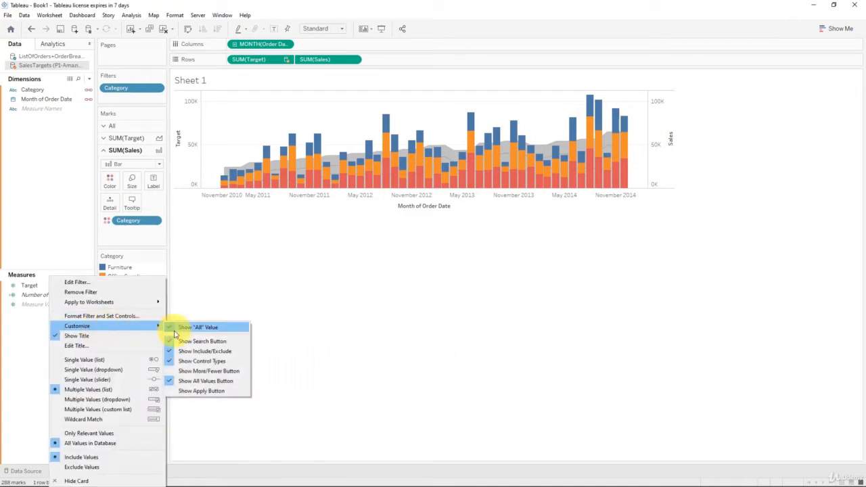
click(125, 360)
click(162, 282)
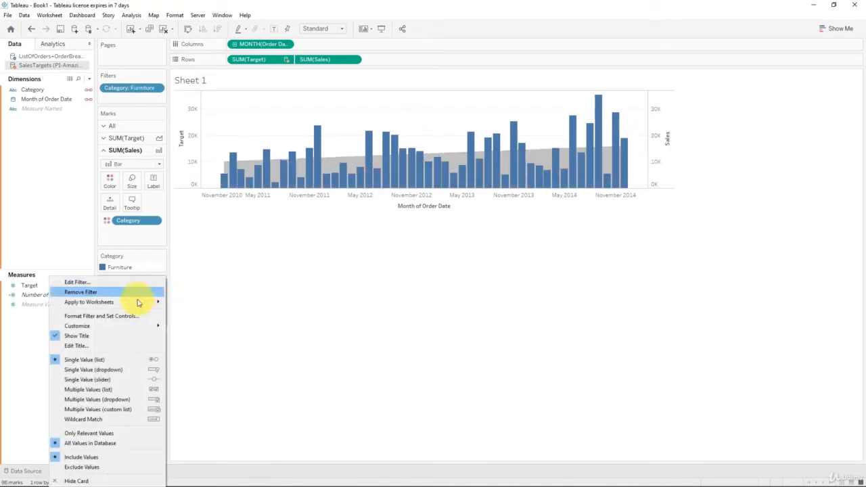
mouse_move(121, 327)
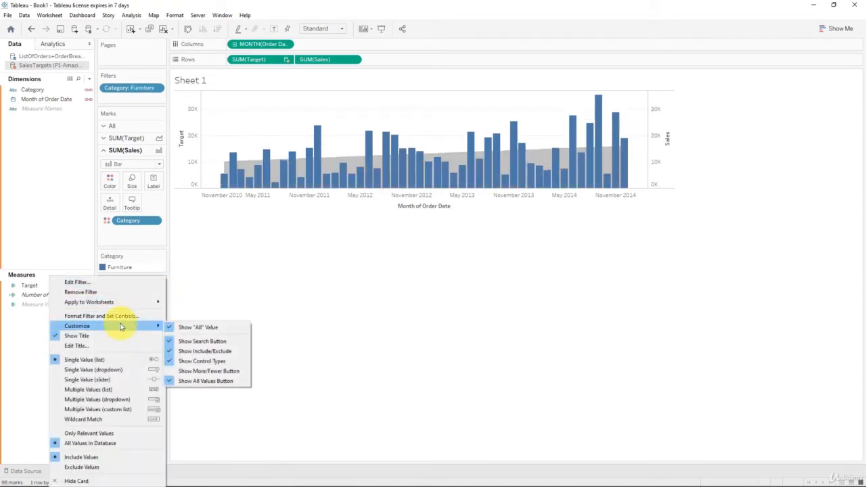
click(190, 330)
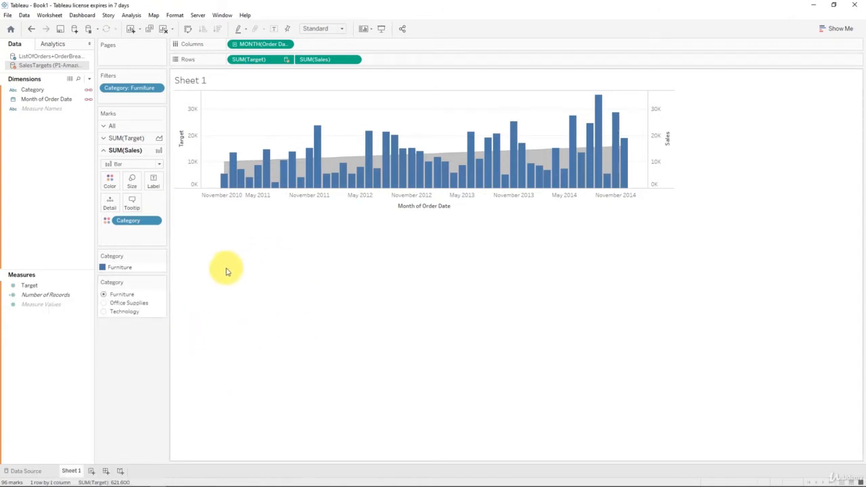
- Switch the Category filter between Office Supplies, Furniture and Technology to compare each category's sales with its target
click(105, 303)
click(103, 311)
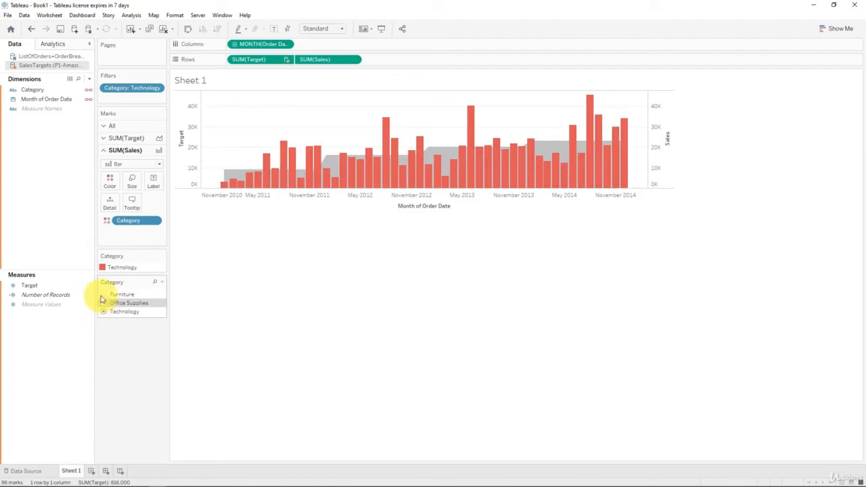
click(102, 303)
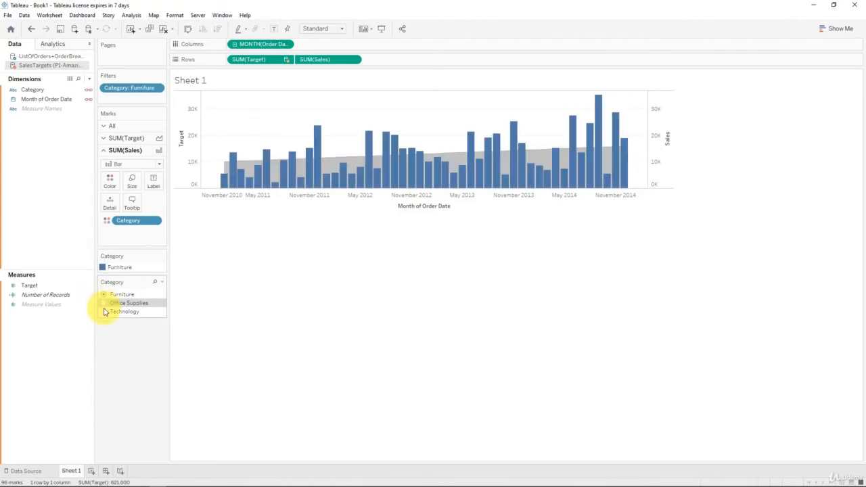
click(105, 312)
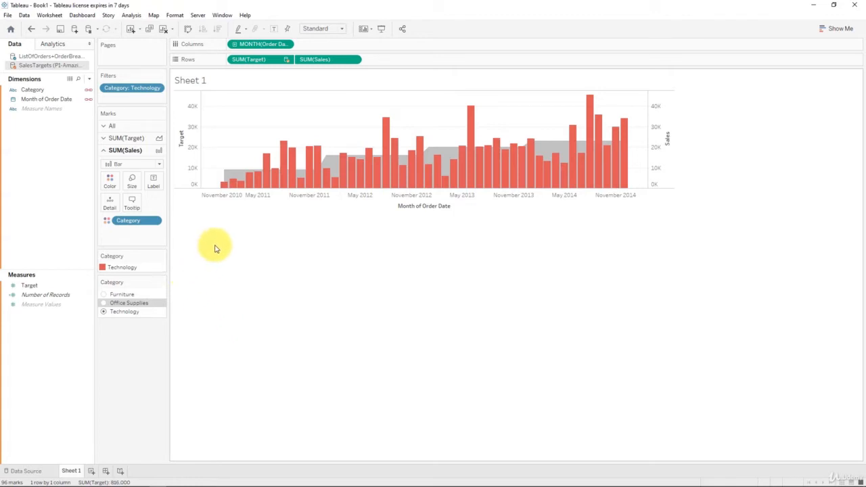
- Remove Category from the SUM(Target) marks and filter by Furniture, Office Supplies and Technology in turn to examine the target area
click(135, 143)
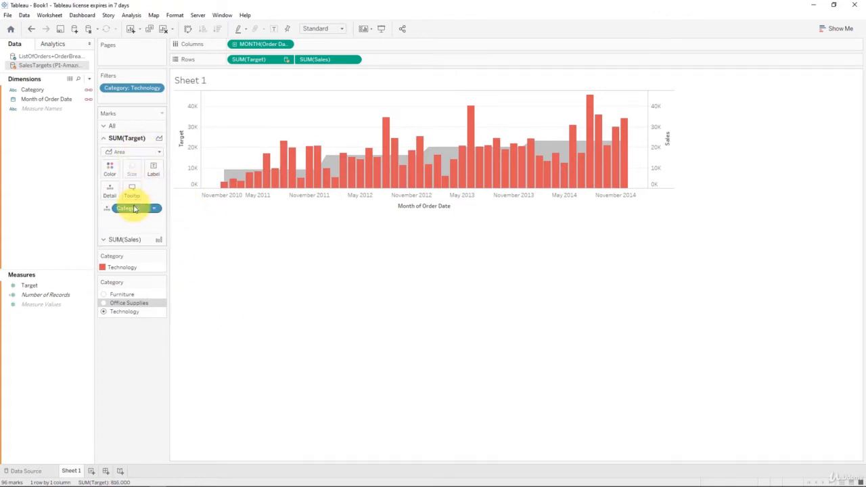
drag(130, 207, 75, 229)
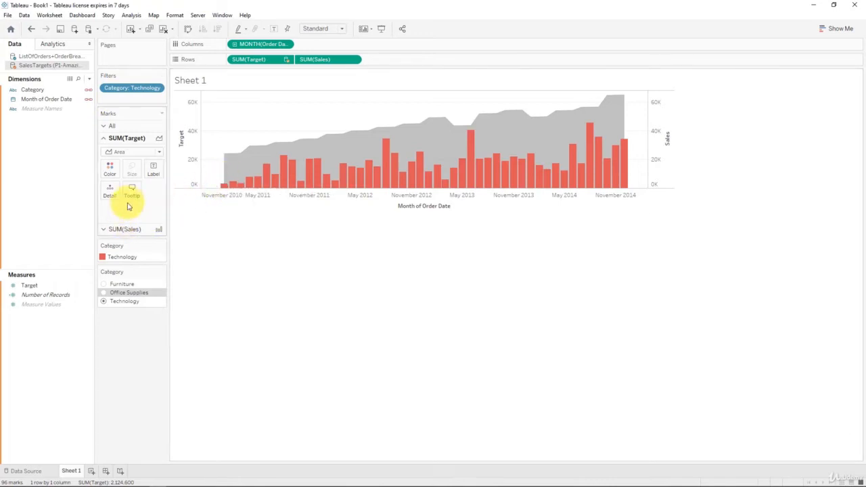
click(105, 284)
click(104, 293)
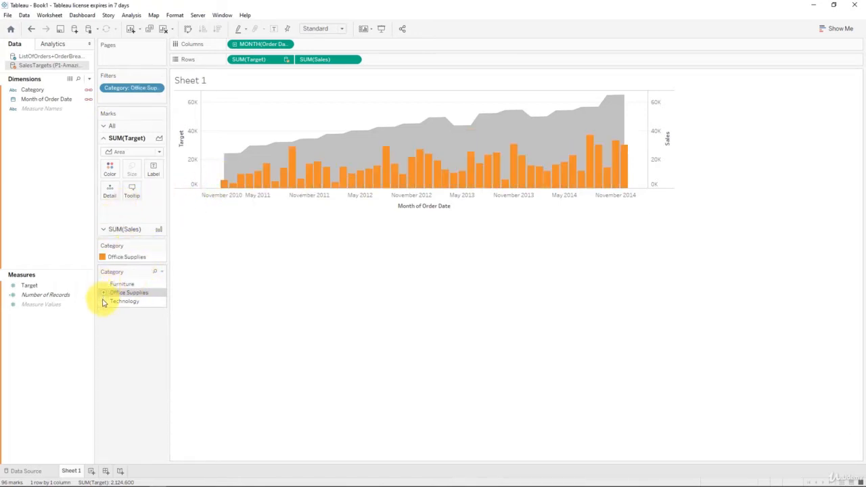
click(104, 302)
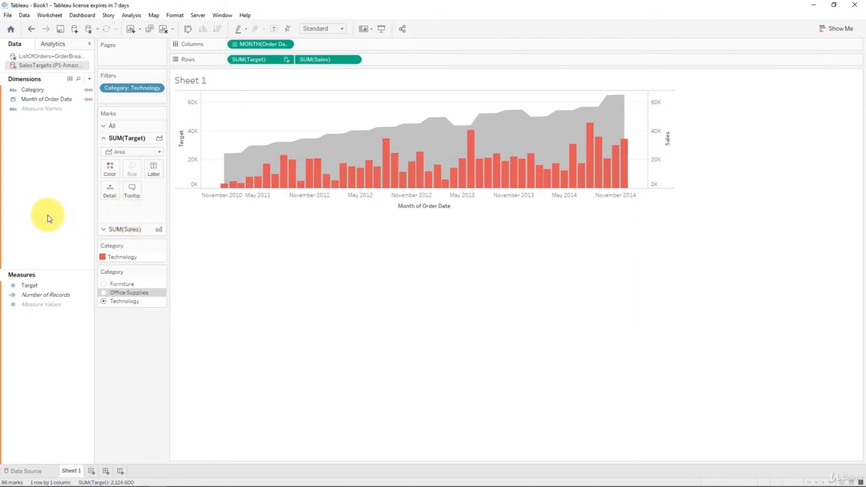
- Add Category from SalesTargets to Rows ahead of SUM(Target) and test the chart with each Category filter value
drag(30, 90, 223, 60)
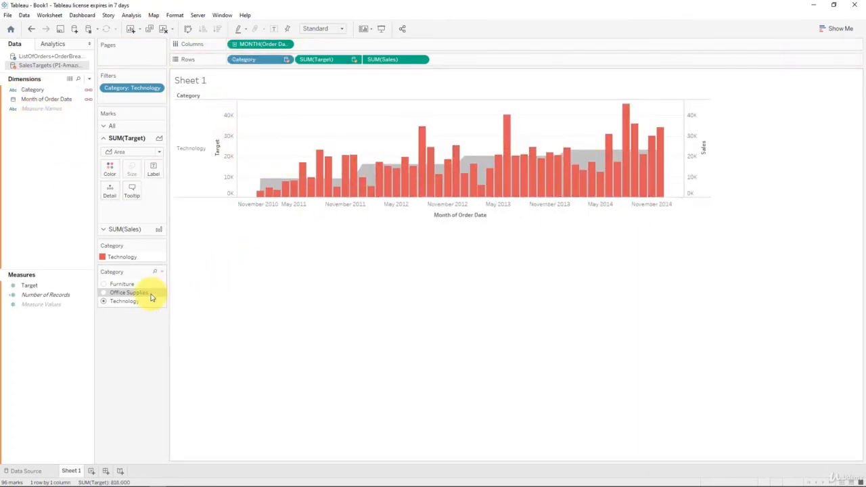
click(106, 284)
click(106, 292)
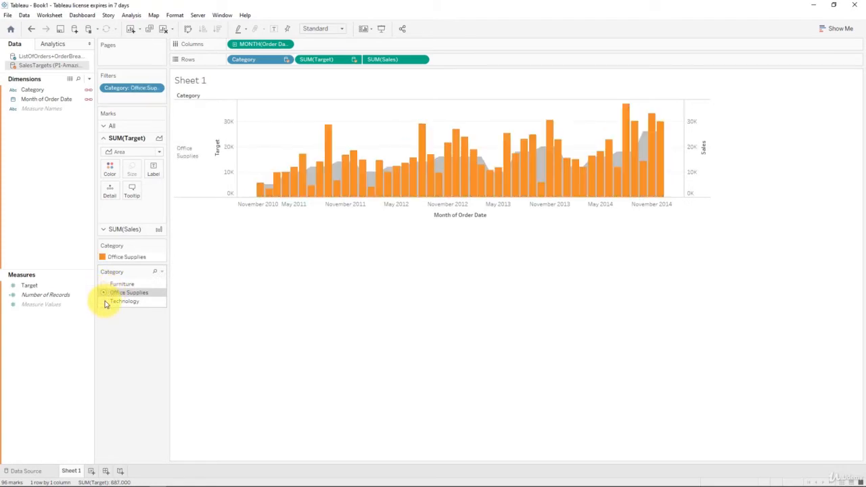
click(106, 302)
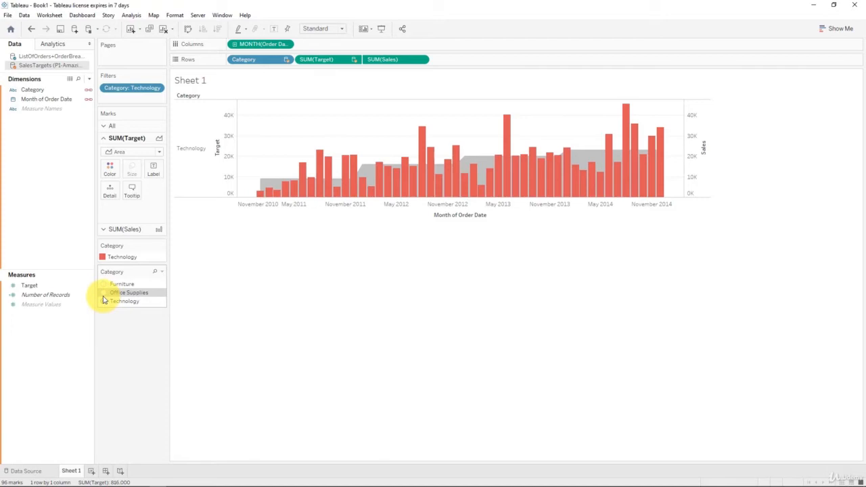
click(106, 293)
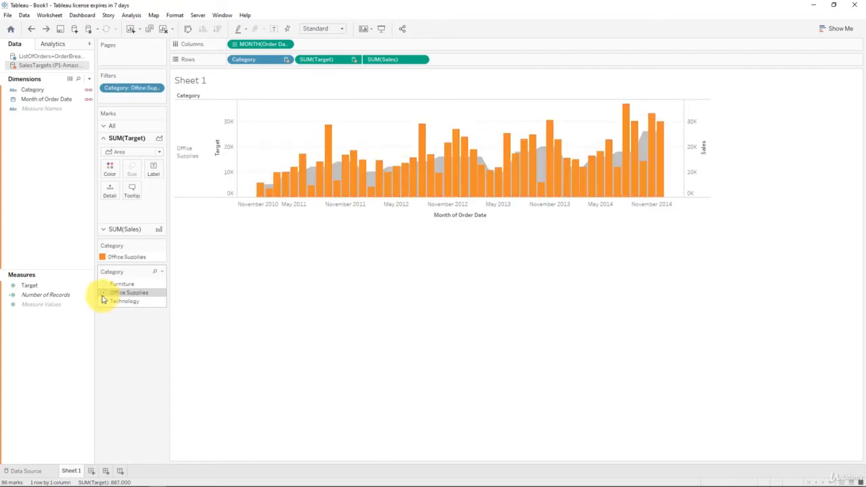
click(106, 301)
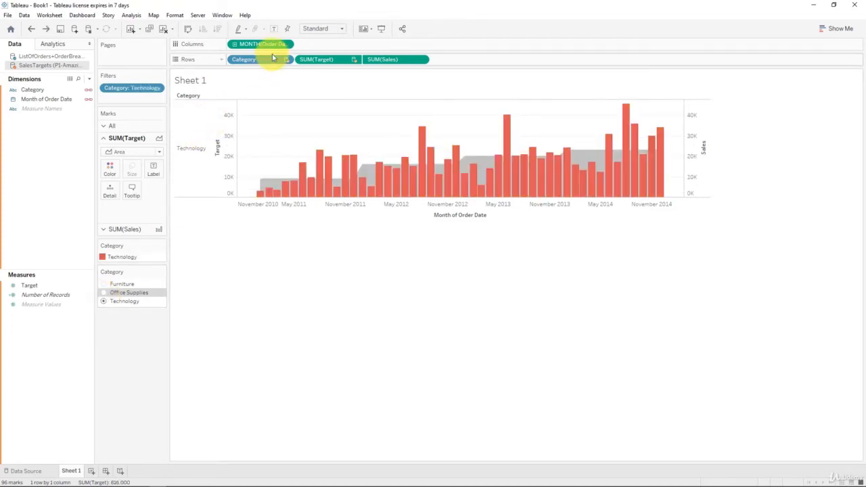
- Remove Category from Rows and put the SalesTargets Category back on Detail for the SUM(Target) marks
drag(267, 59, 84, 183)
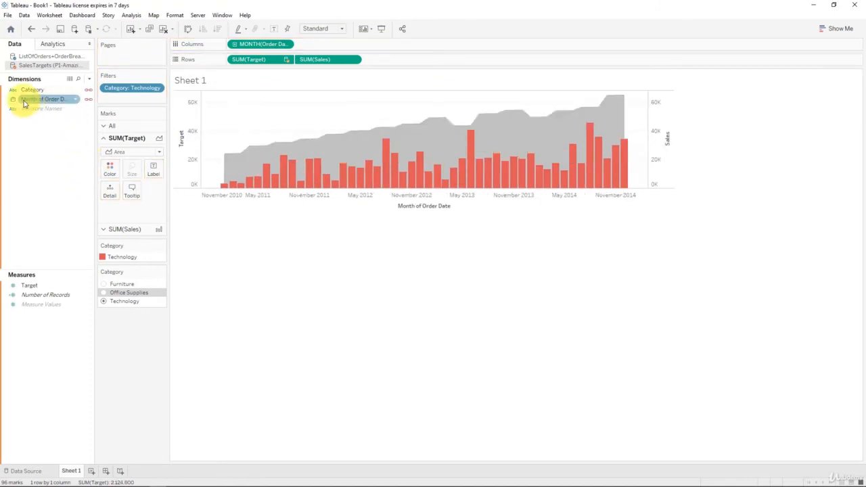
drag(21, 99, 115, 194)
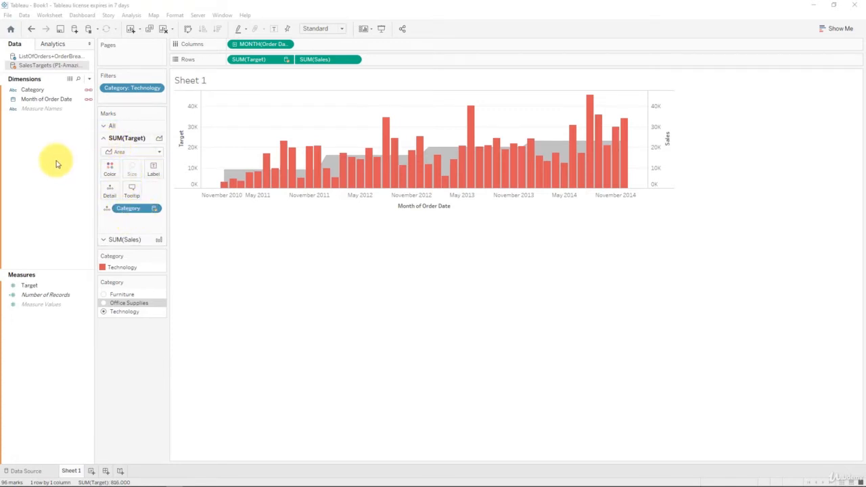
- Show the SUM(Sales) marks, filter the chart to Furniture and check the Sales axis's dual-axis and synchronization options
click(122, 239)
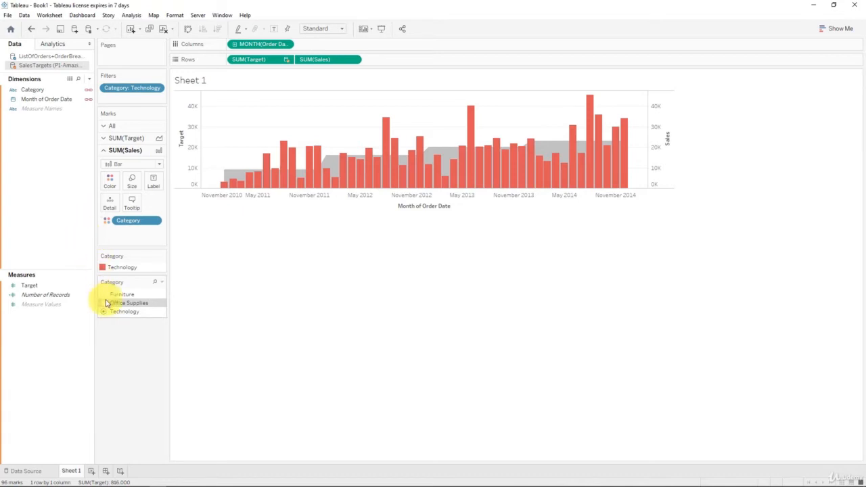
click(105, 295)
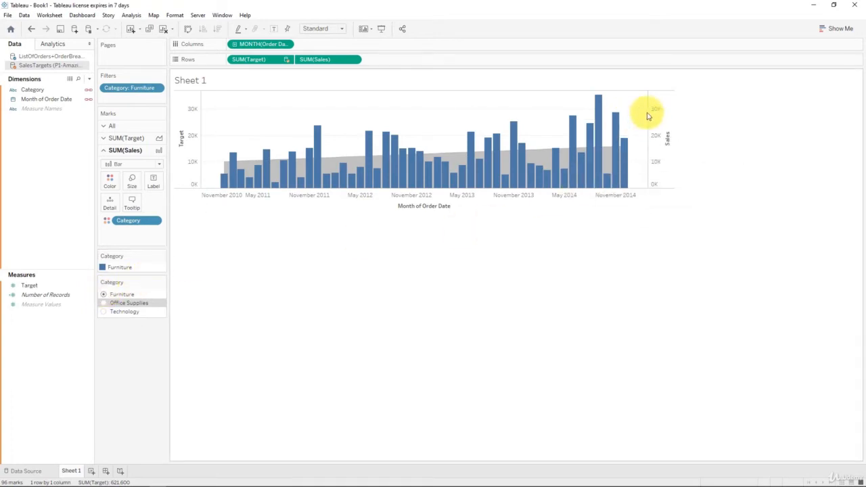
right_click(669, 113)
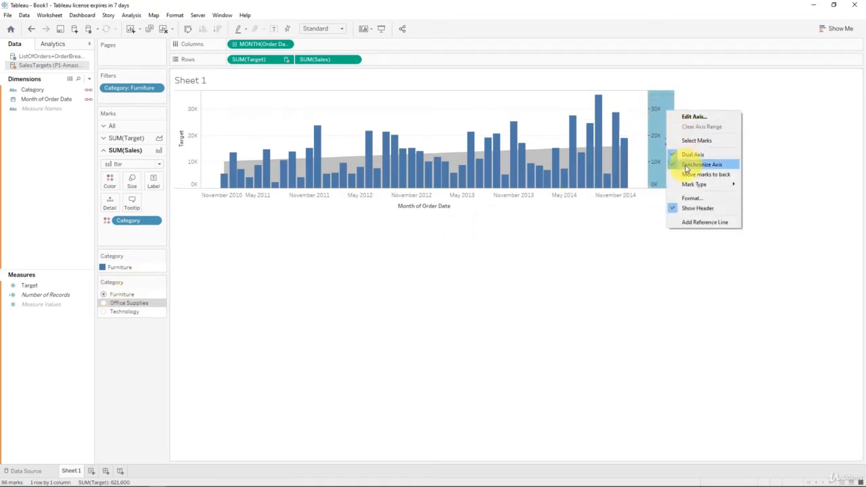
click(590, 230)
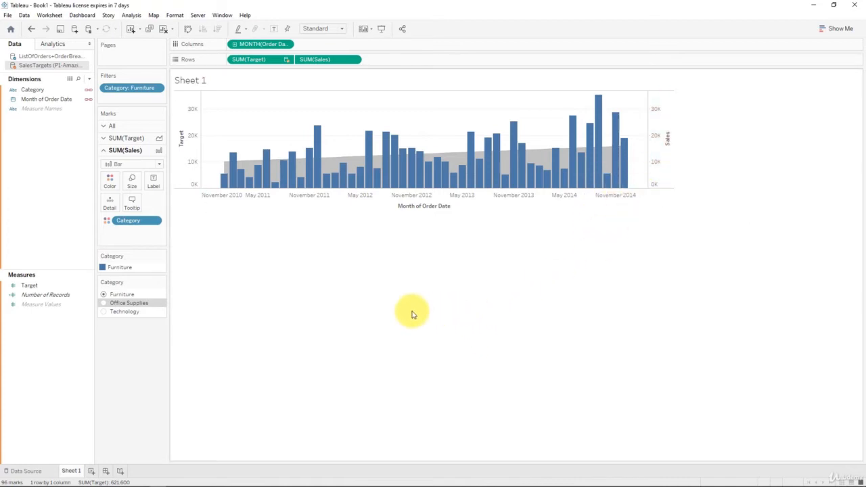
- Create a calculated field from the Sales measure in the ListOfOrders+OrderBreakdown data source
click(53, 57)
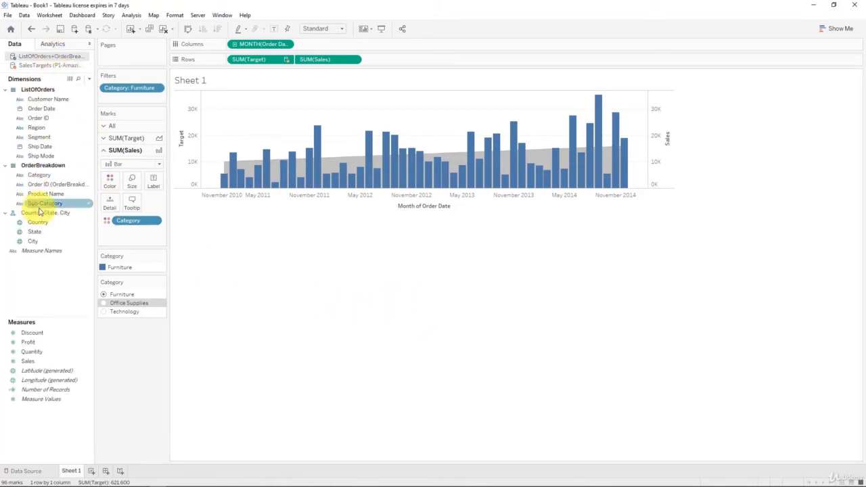
click(26, 361)
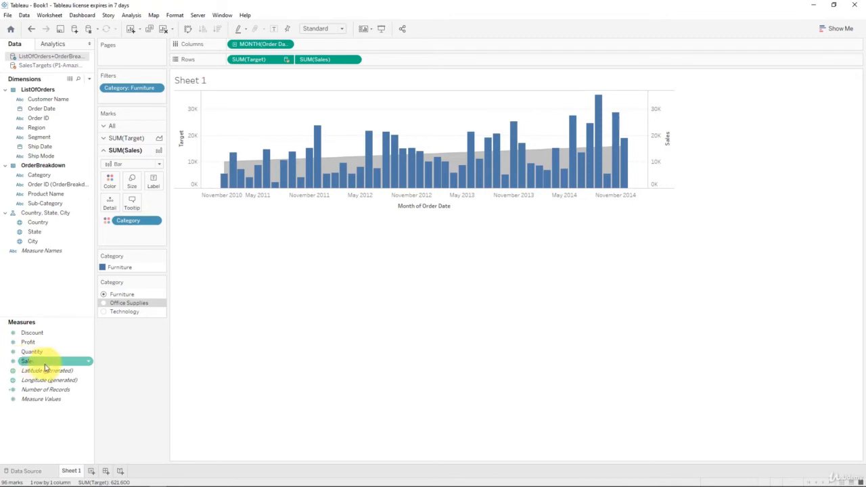
right_click(67, 362)
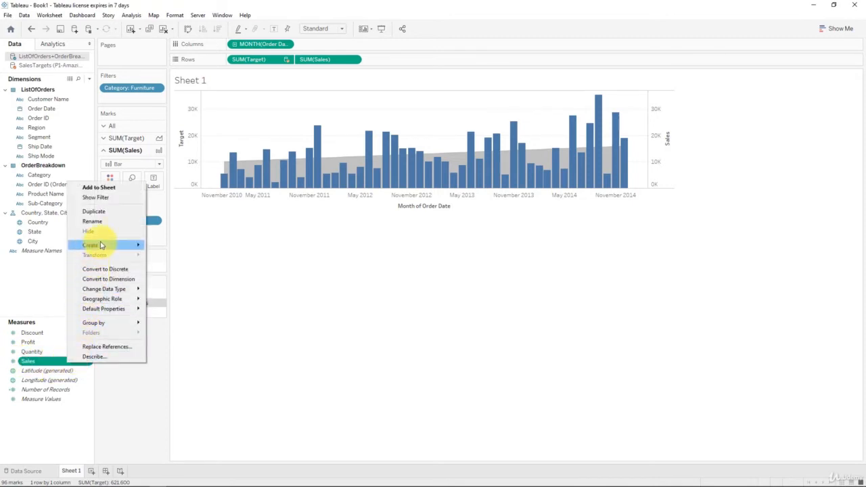
mouse_move(111, 245)
click(180, 247)
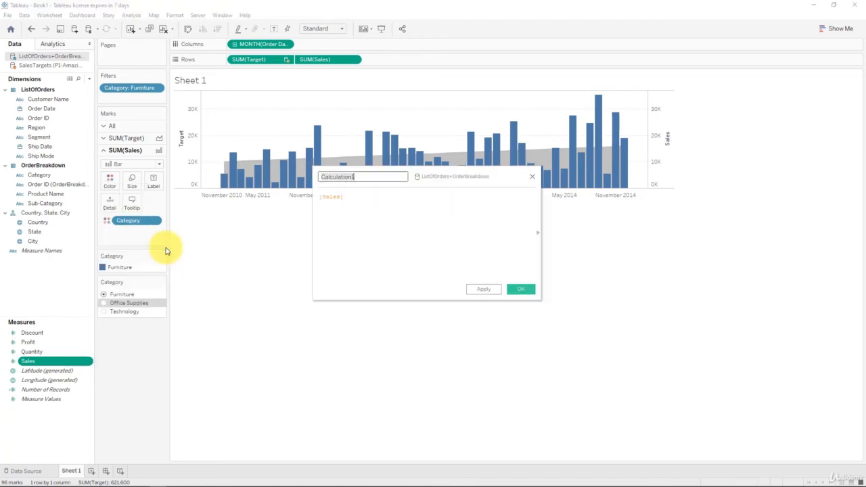
- Name the calculated field Excess of Target
click(384, 177)
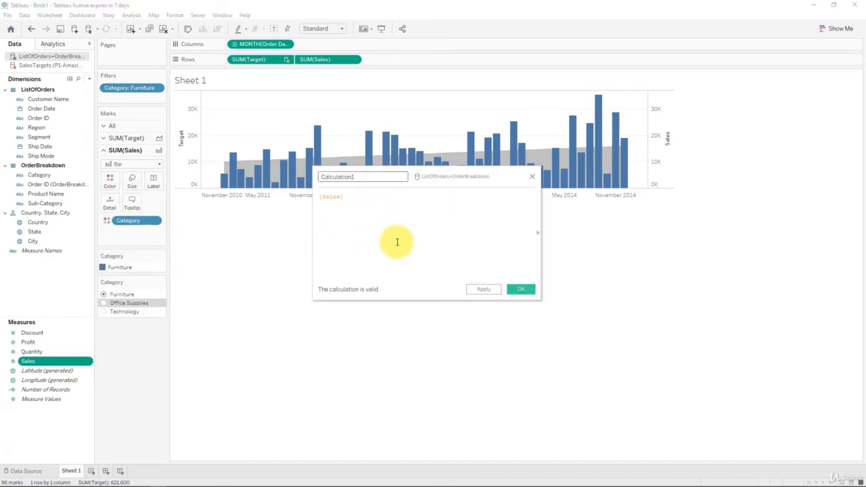
click(356, 198)
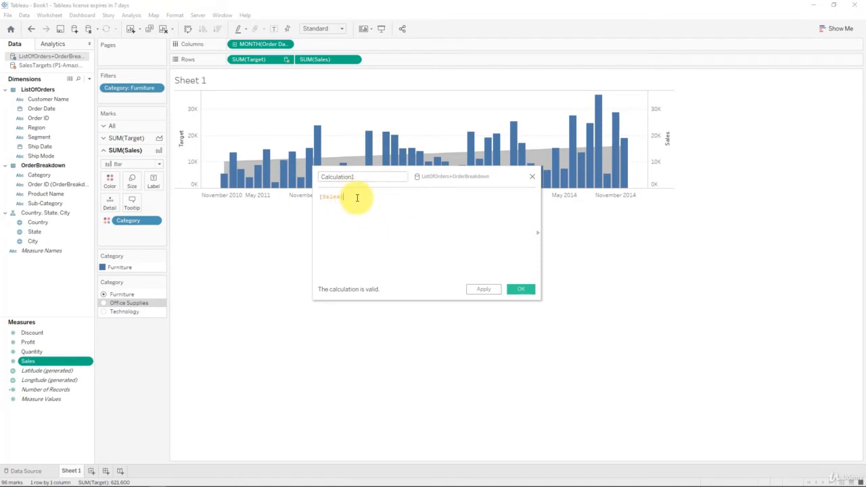
double_click(372, 179)
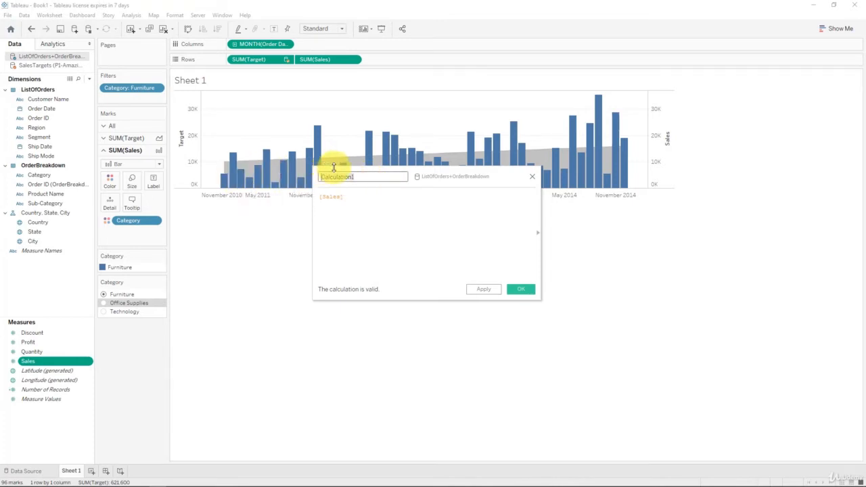
text(M)
key(BackSpace)
key(BackSpace)
text(E)
- Extend the Excess of Target formula to subtract the Target measure of the SalesTargets data source from [Sales]
click(345, 197)
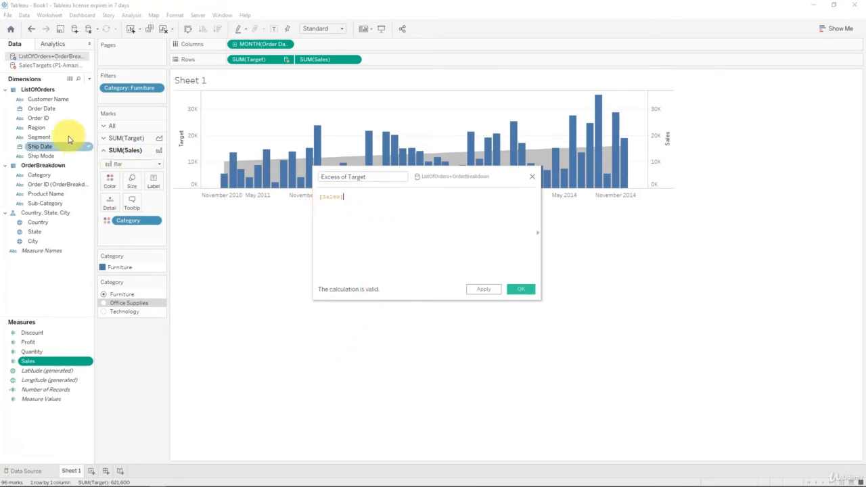
click(51, 65)
click(39, 286)
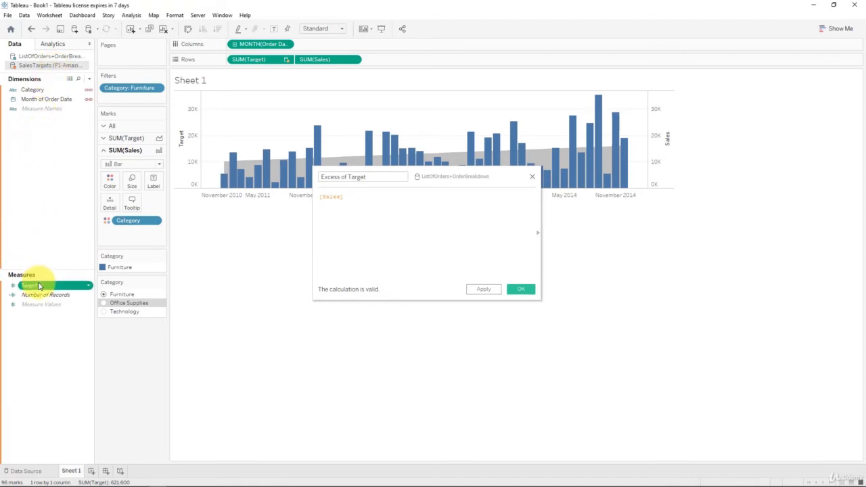
mouse_move(39, 286)
mouse_down()
mouse_move(178, 294)
mouse_move(421, 257)
mouse_move(399, 244)
mouse_move(439, 242)
mouse_move(180, 316)
mouse_move(38, 270)
mouse_up()
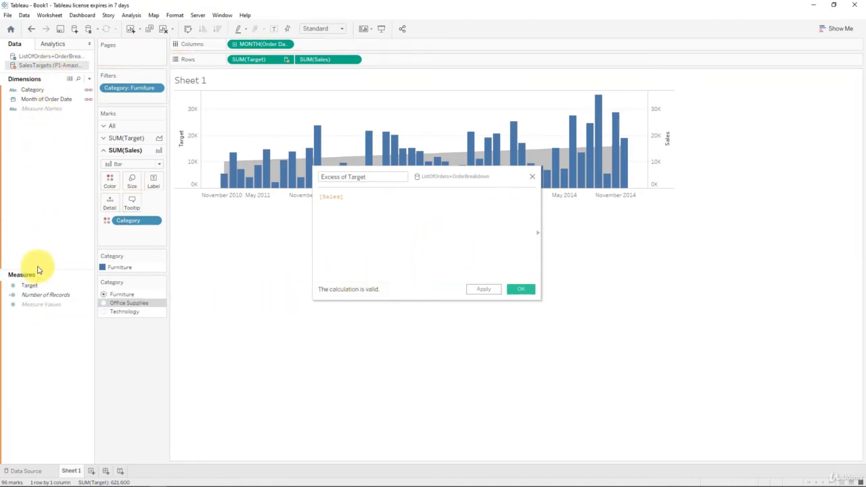
click(523, 234)
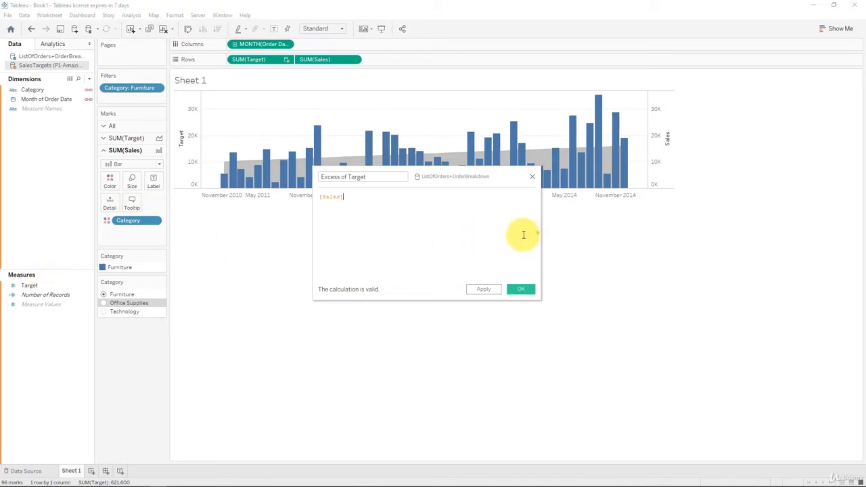
text(-)
drag(54, 286, 387, 234)
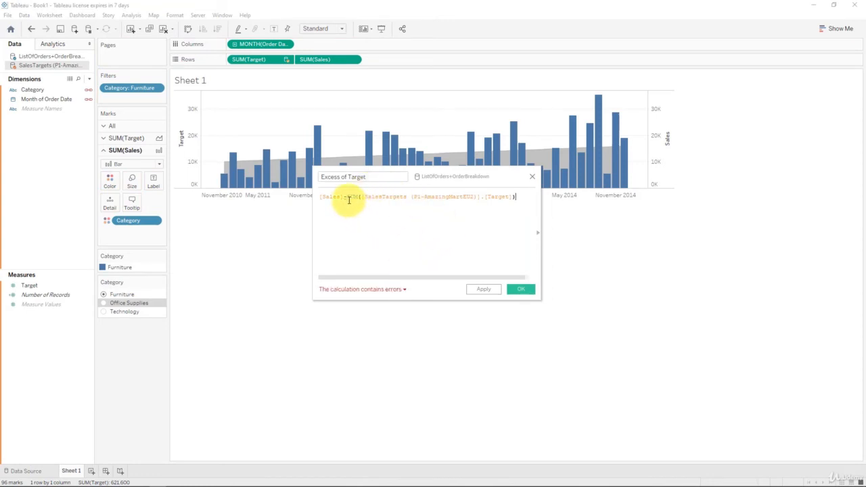
- Check the formula's error details, wrap [Sales] in SUM() so both measures are aggregated, and save the calculated field
double_click(390, 198)
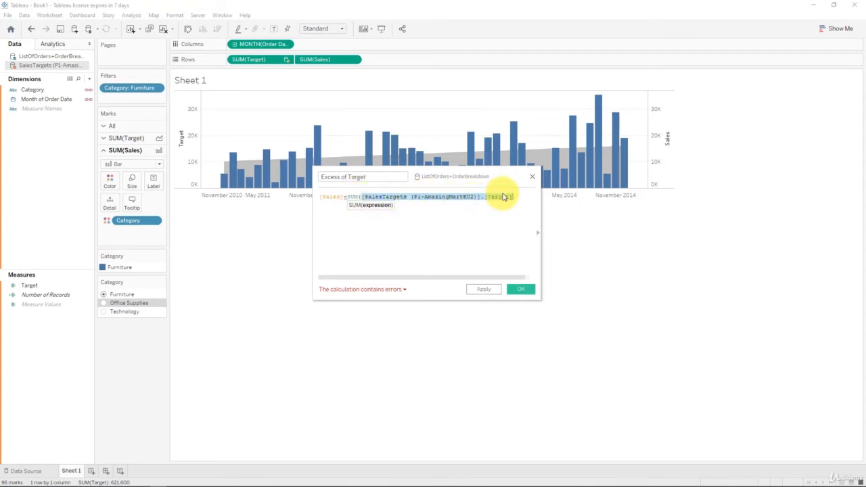
click(464, 218)
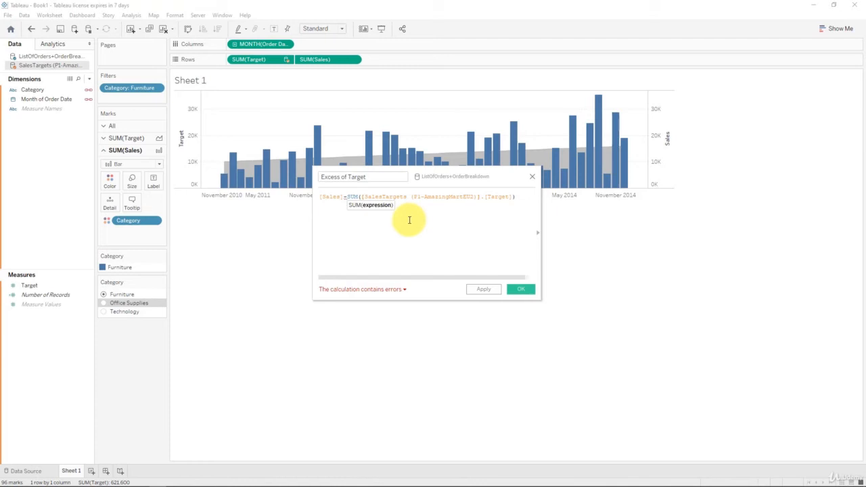
click(405, 290)
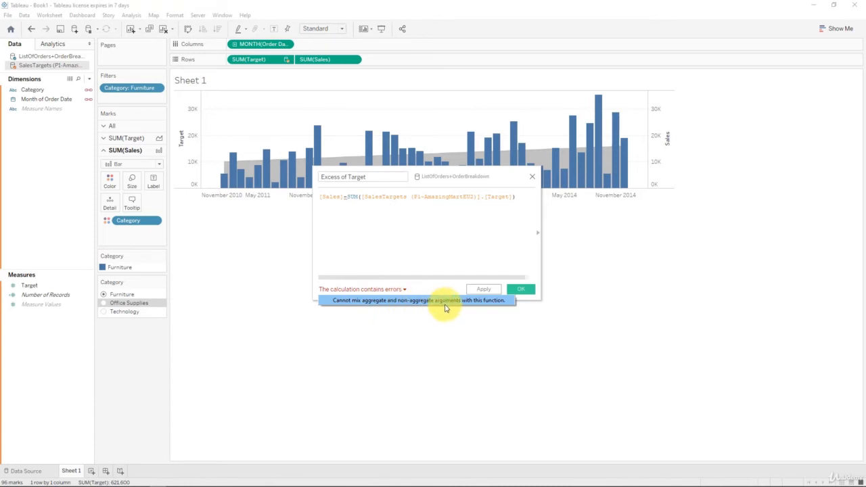
click(338, 254)
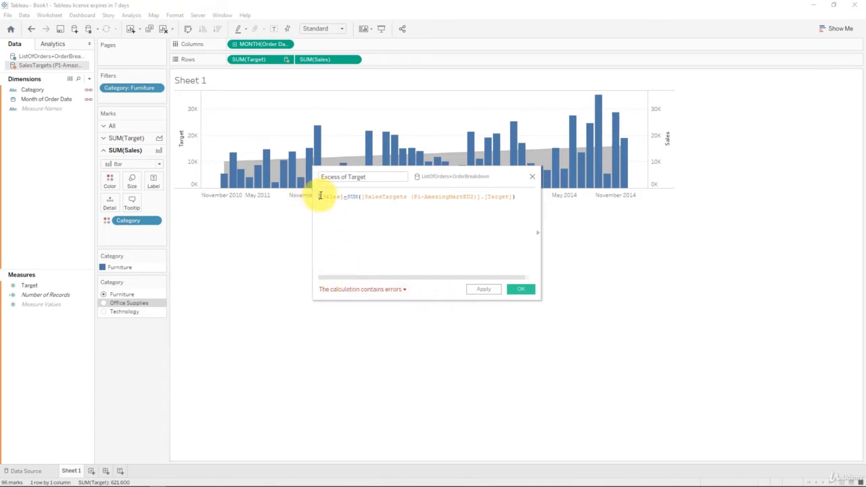
click(320, 196)
text(SUM()
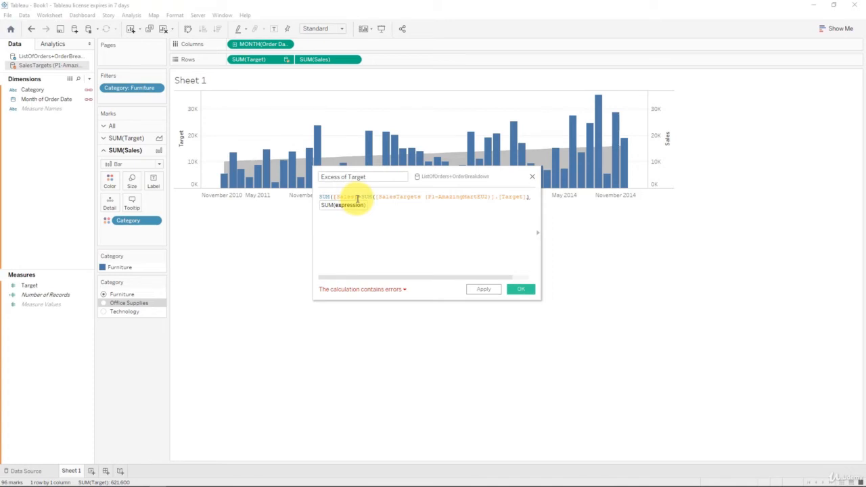
click(358, 198)
text())
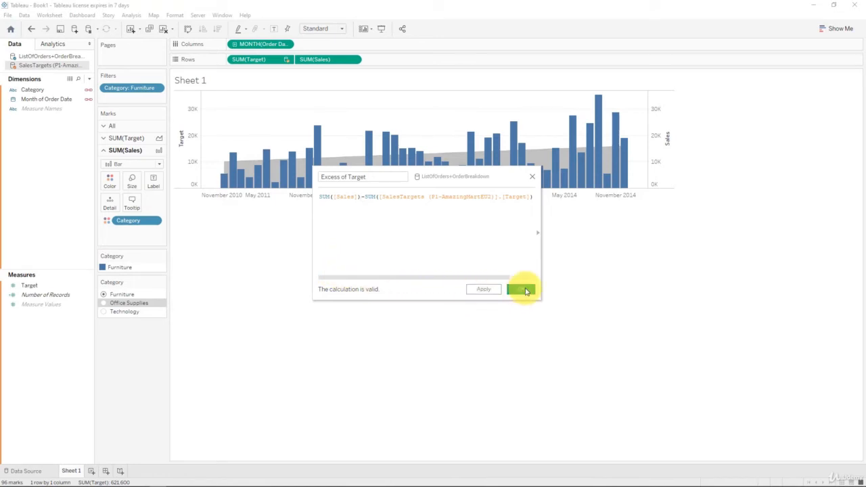
click(521, 290)
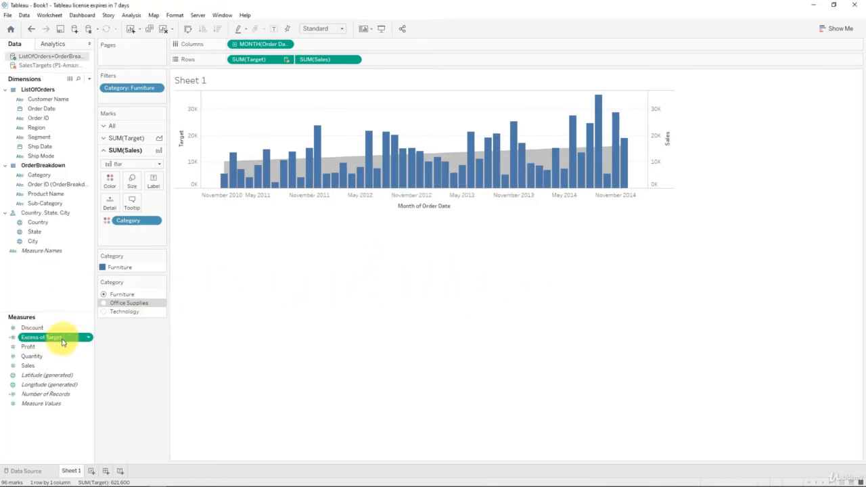
- Add Excess of Target to Rows after SUM(Sales) and put the OrderBreakdown Category on Detail for its marks
drag(62, 342, 429, 62)
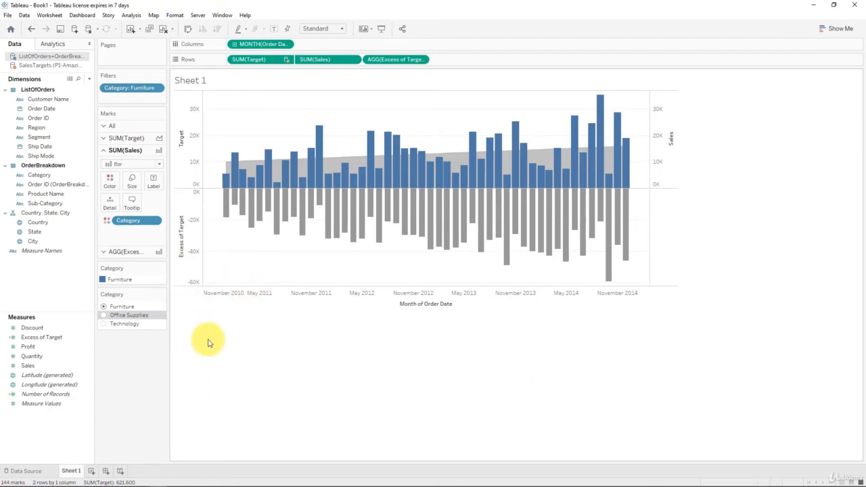
click(133, 252)
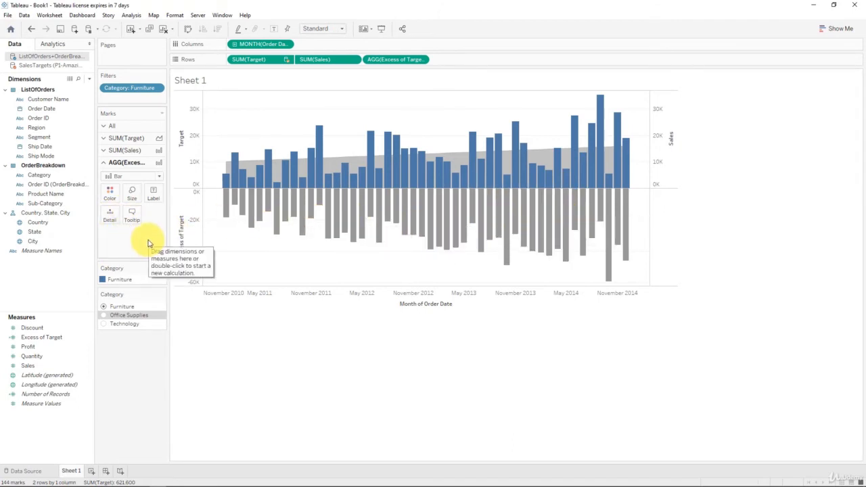
click(60, 178)
drag(60, 179, 113, 222)
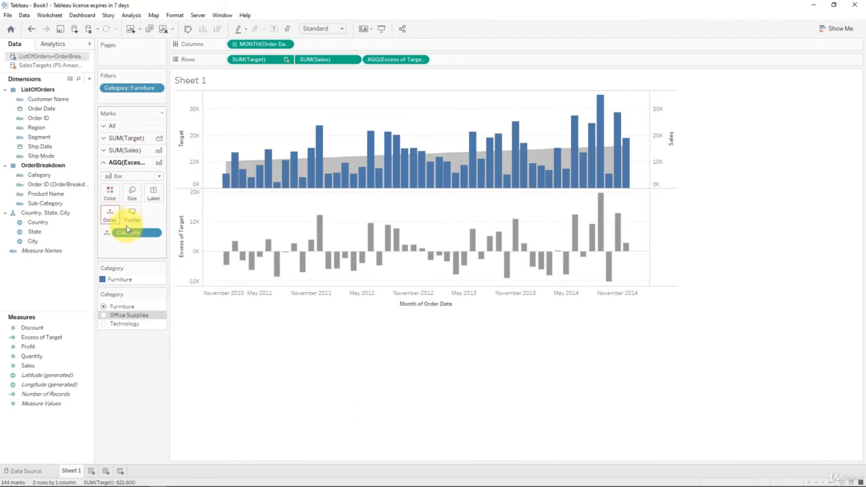
- Filter by Office Supplies, Technology and Furniture in turn to examine the Excess of Target bars
click(104, 315)
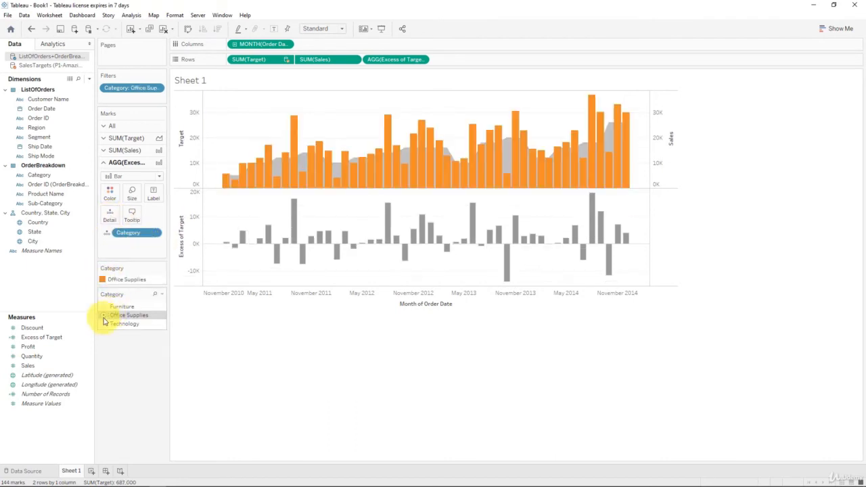
click(104, 326)
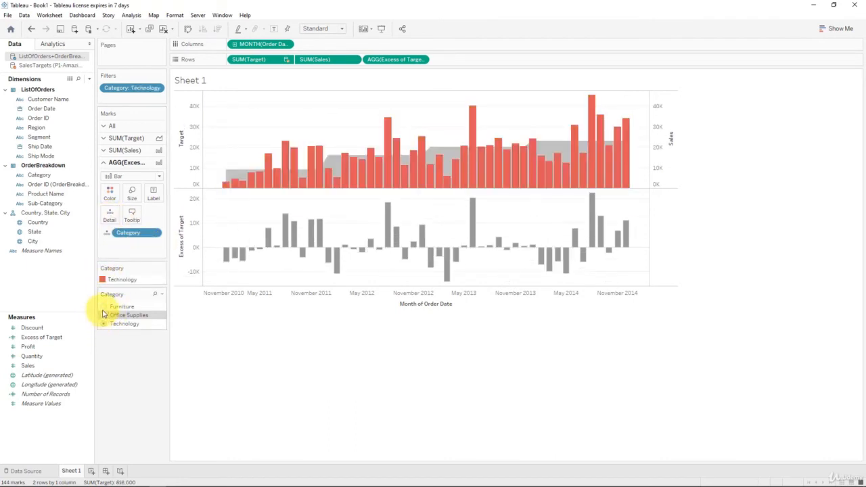
click(104, 307)
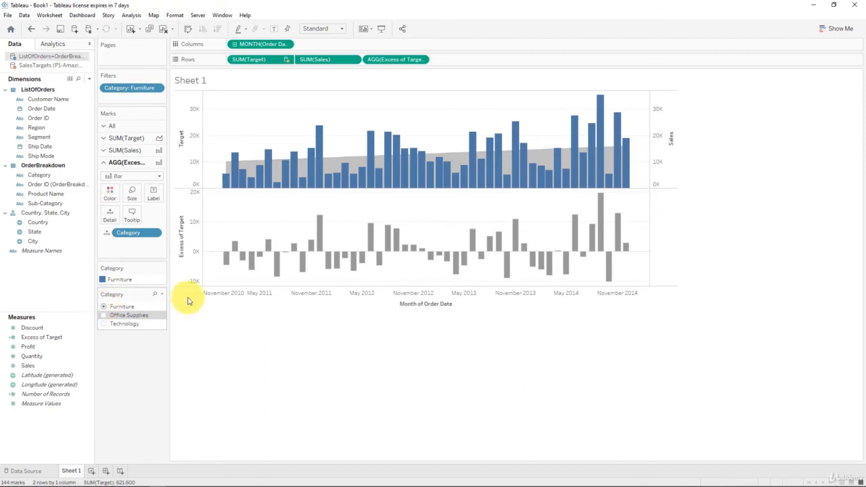
mouse_move(271, 249)
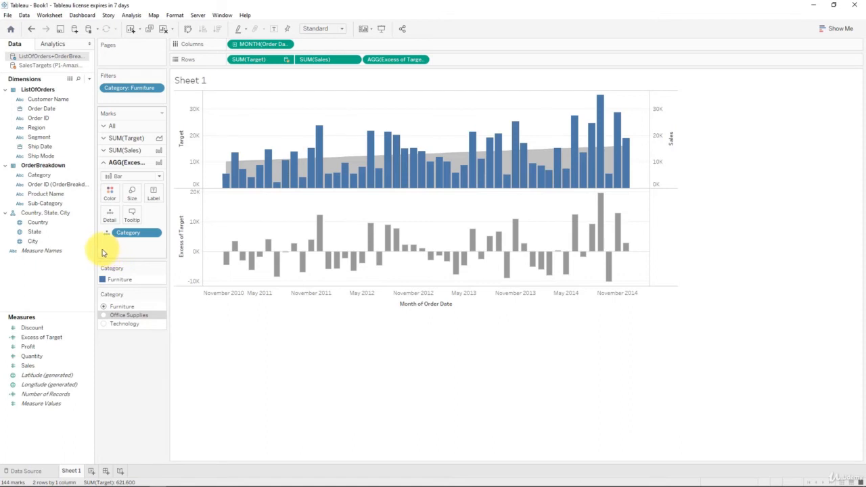
- Color the Excess of Target bars by Excess of Target and move the color legend below the Category filter
drag(62, 337, 223, 46)
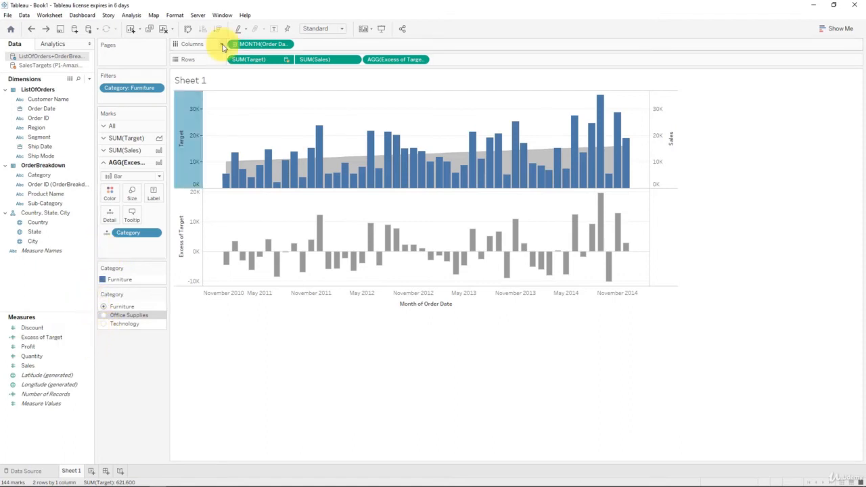
drag(402, 60, 107, 196)
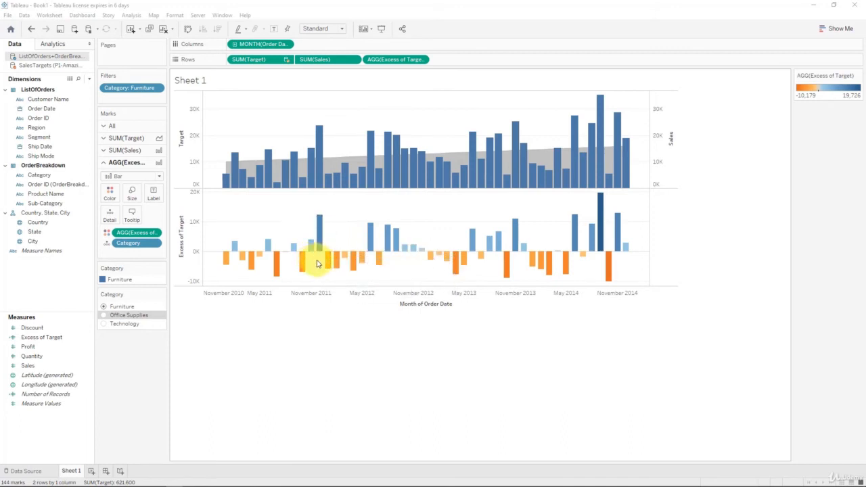
drag(793, 82, 142, 340)
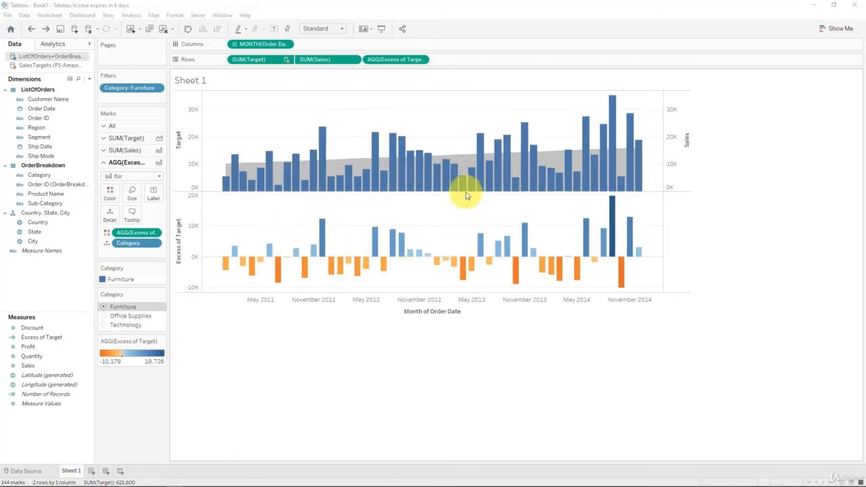
- Set the default worksheet font size to 12 and slightly narrow the vertical axis areas to widen the chart
right_click(427, 204)
click(452, 254)
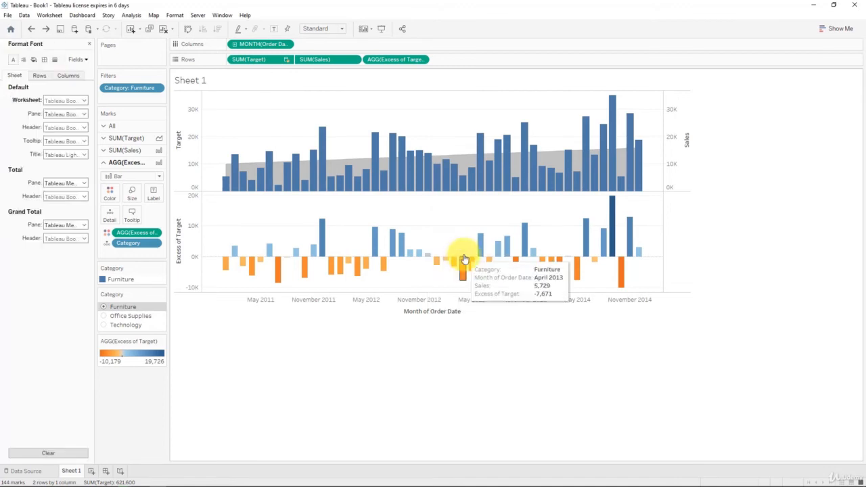
click(81, 101)
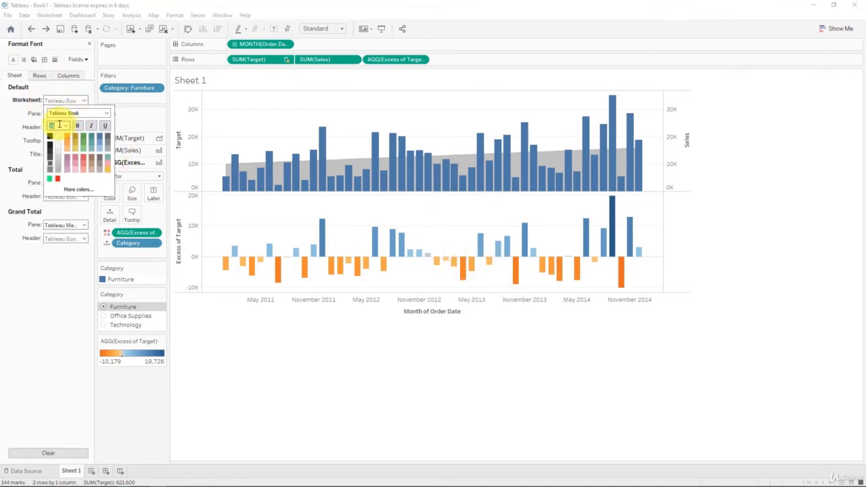
click(65, 127)
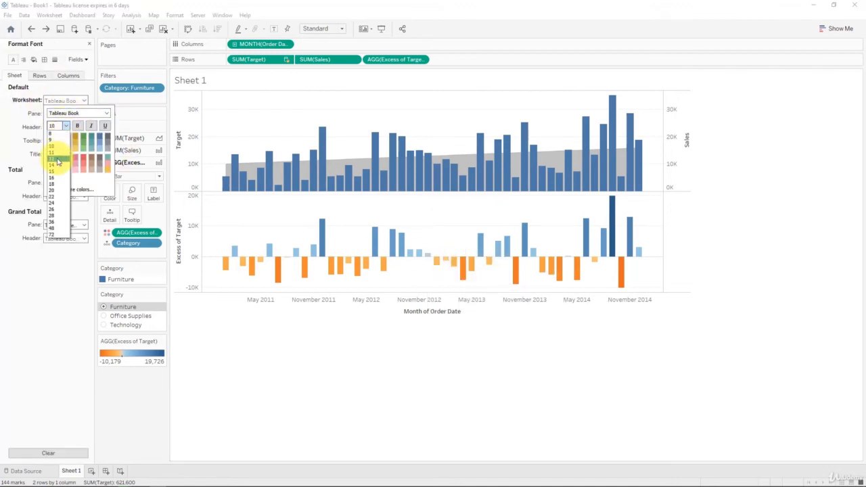
click(58, 160)
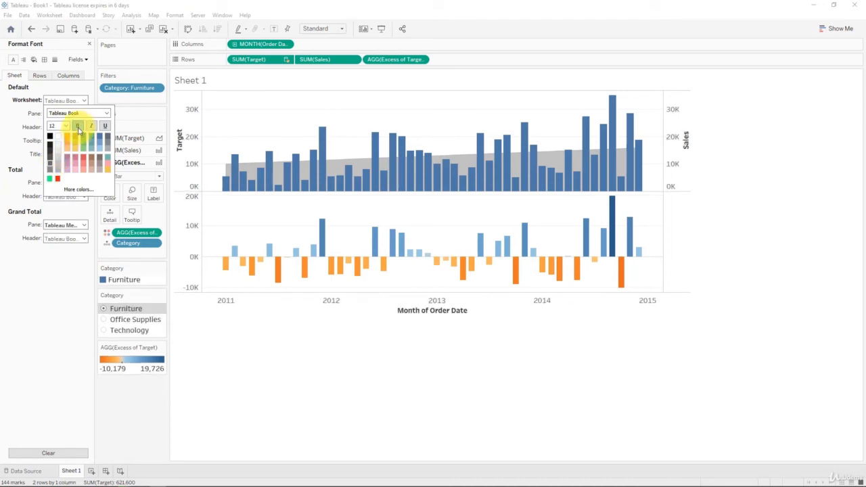
click(257, 350)
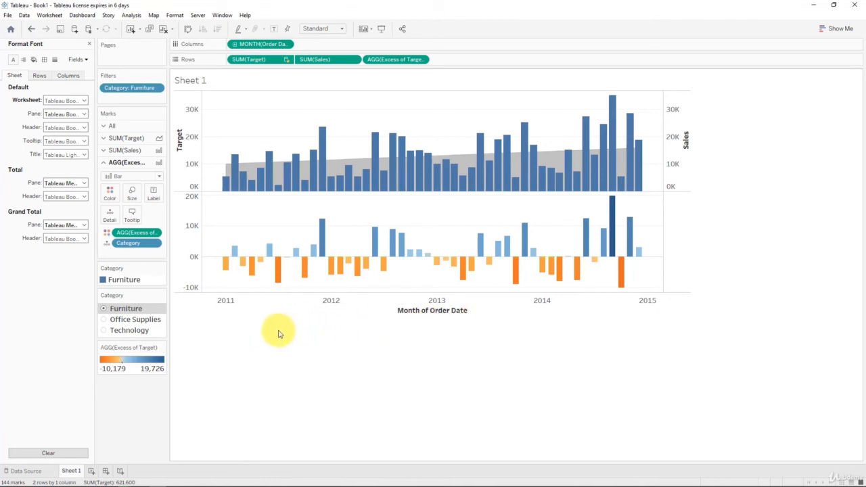
mouse_move(326, 254)
drag(665, 276, 668, 277)
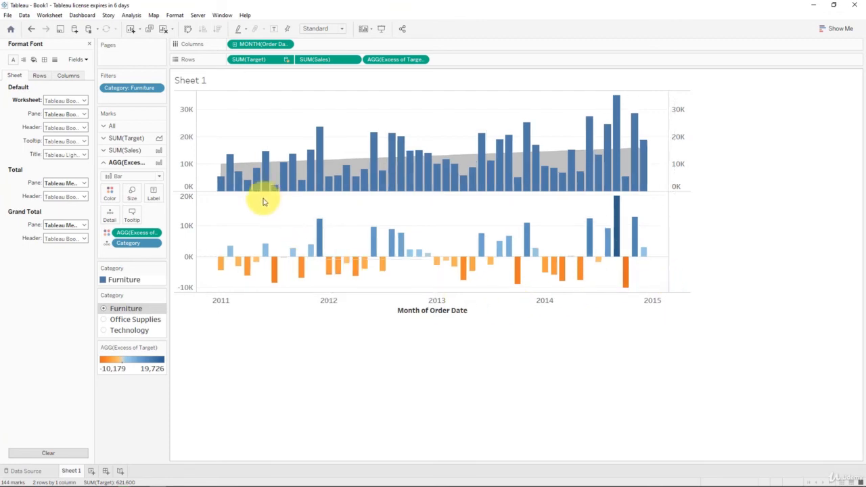
- Reduce the default worksheet font size so the axis titles and month labels fit on the chart
click(66, 100)
click(61, 126)
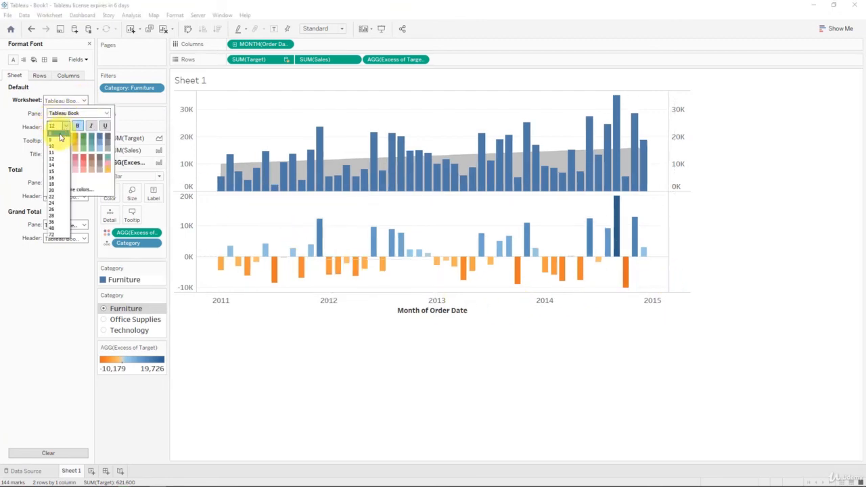
click(59, 155)
click(391, 376)
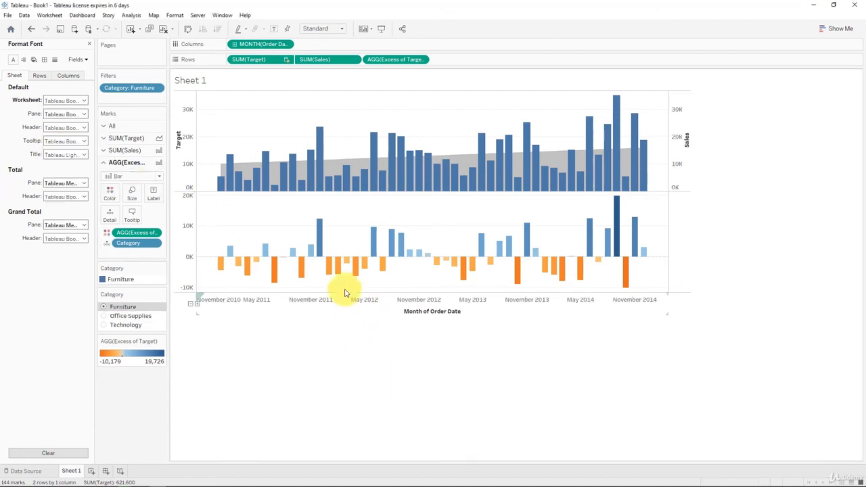
- Examine the Furniture bars, then filter by Office Supplies, Technology, Furniture, Technology and Office Supplies in turn to compare sales against targets
mouse_move(292, 252)
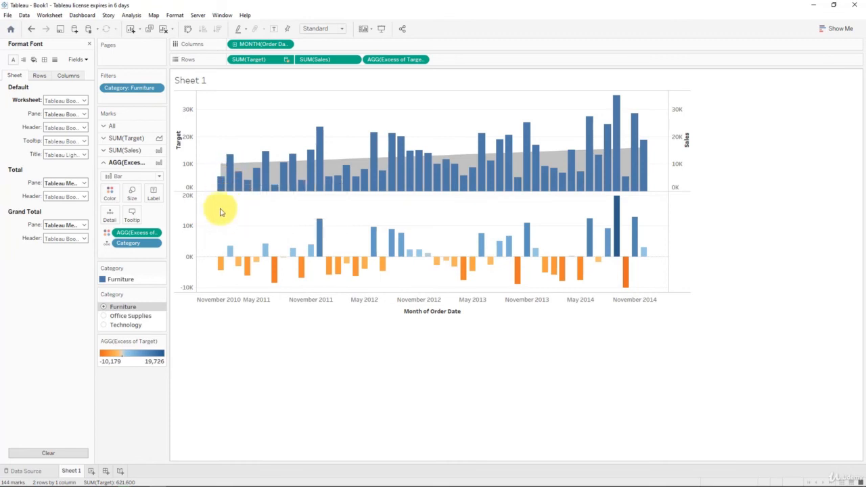
mouse_move(224, 268)
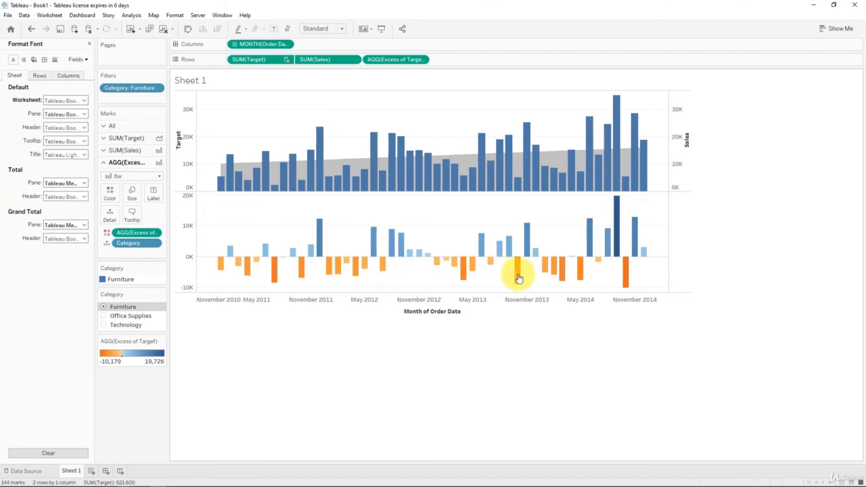
mouse_move(598, 282)
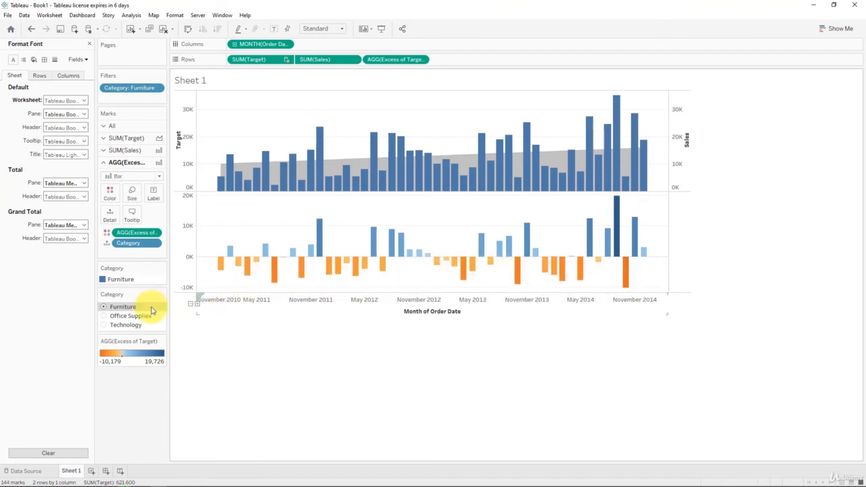
click(105, 317)
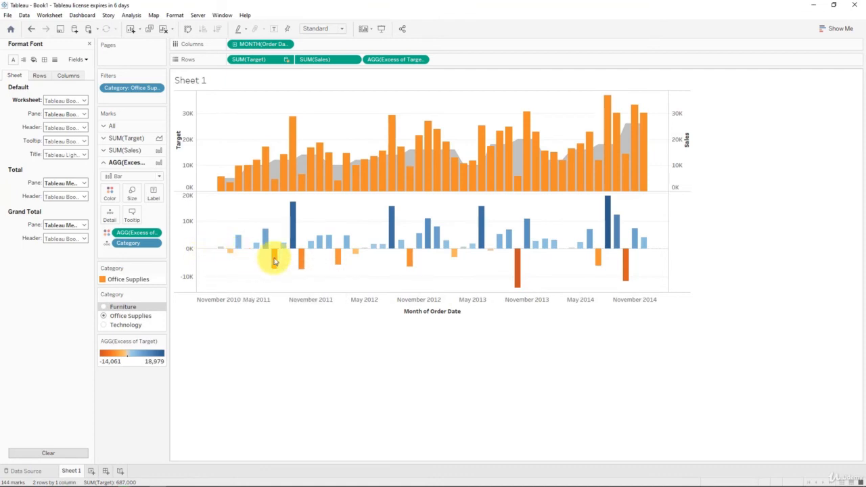
mouse_move(340, 263)
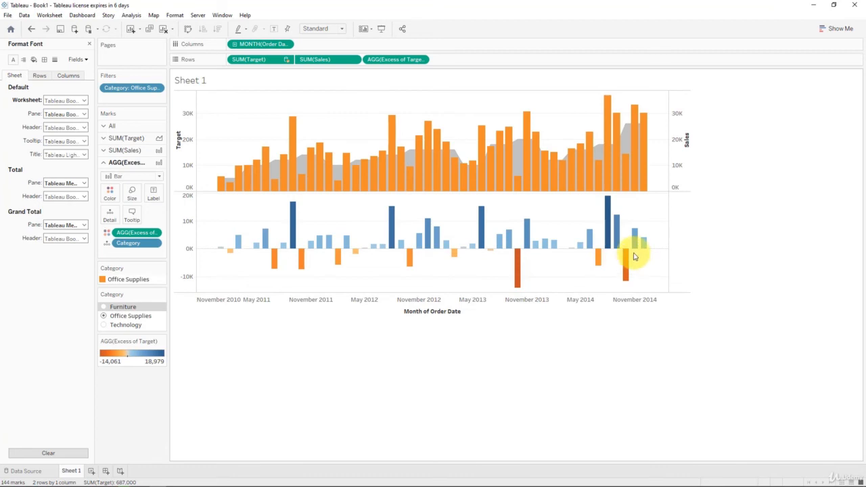
mouse_move(623, 260)
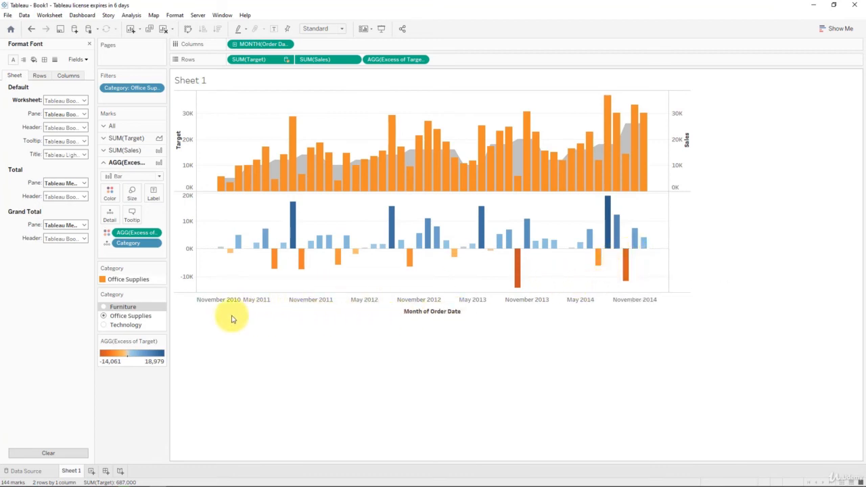
click(104, 325)
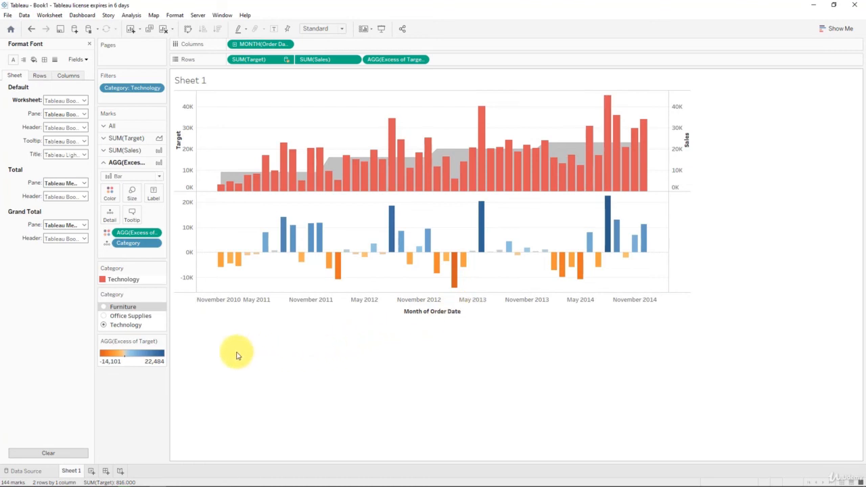
click(105, 307)
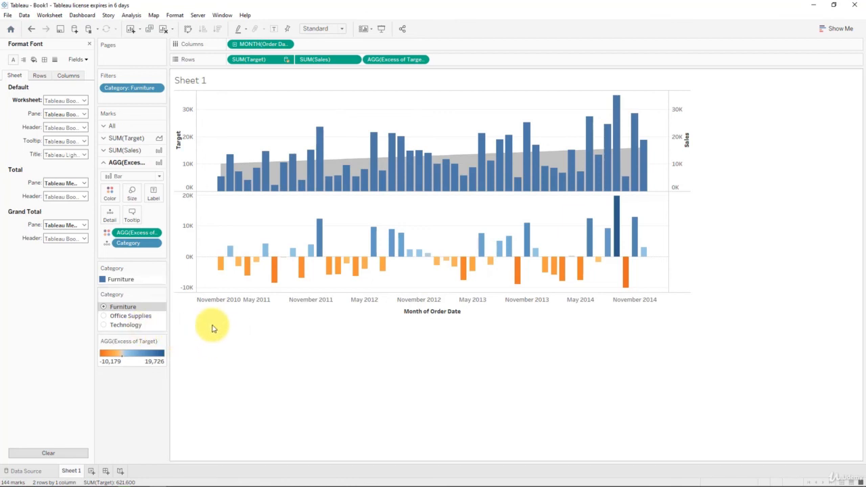
click(105, 326)
mouse_move(362, 161)
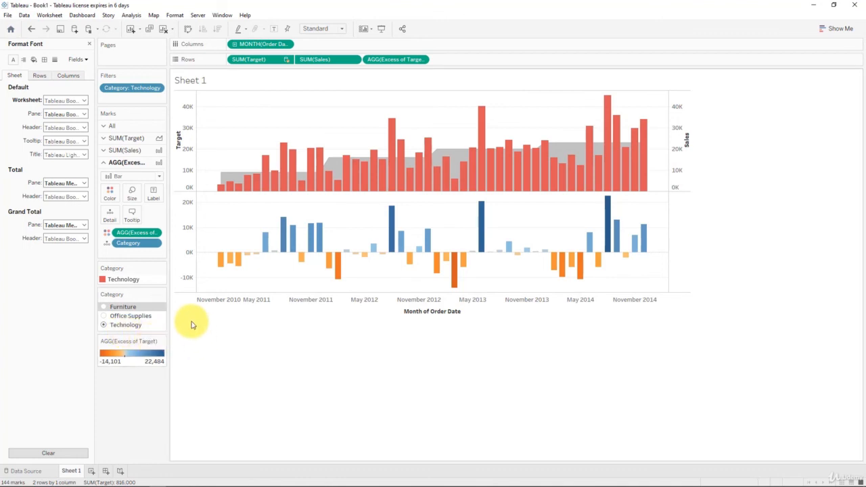
click(105, 316)
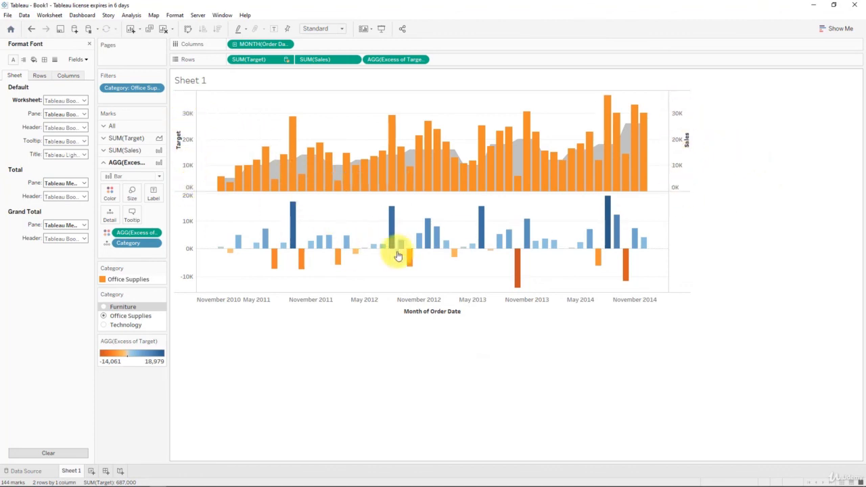
- Hide the Sales axis header and change the Target axis title to Sales/Target
right_click(681, 133)
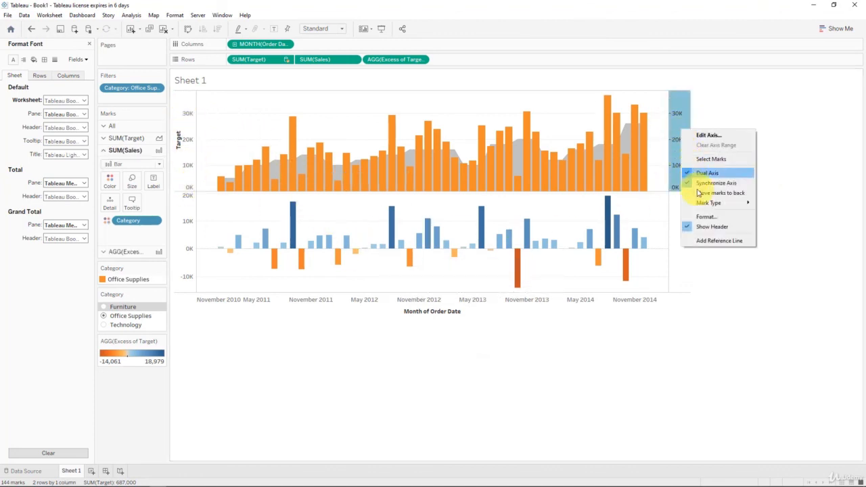
click(738, 228)
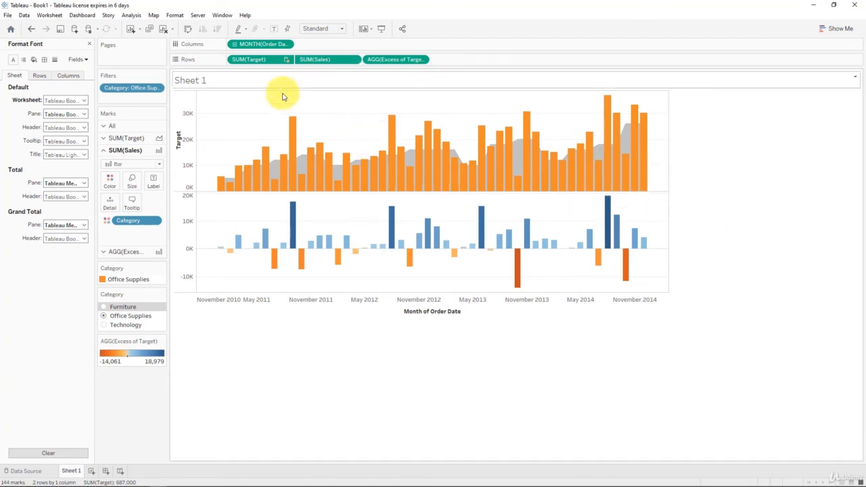
right_click(201, 119)
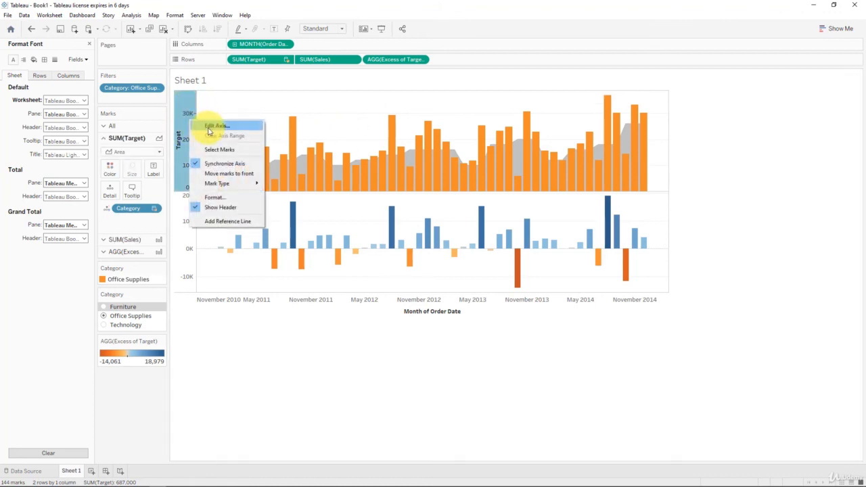
click(215, 123)
click(359, 304)
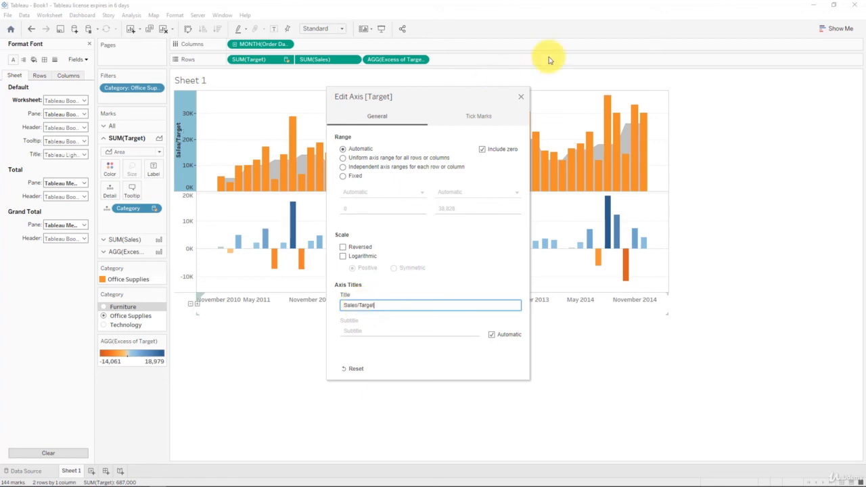
click(521, 97)
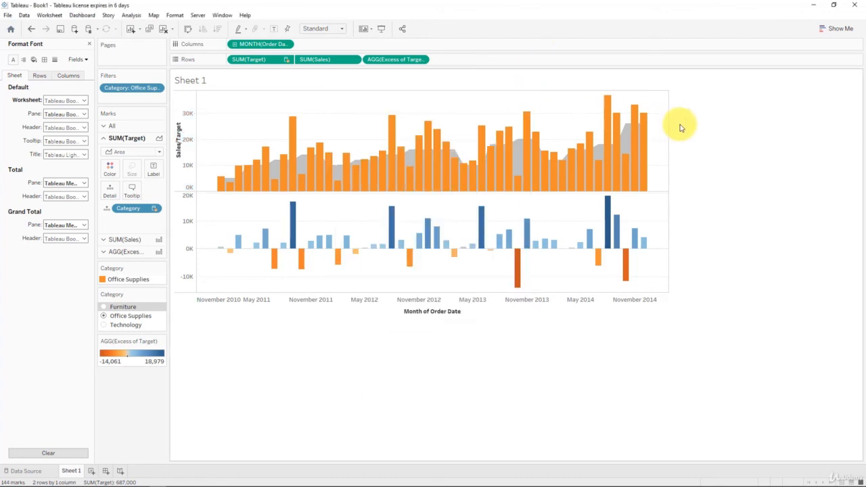
- Widen the chart area so the monthly bars spread across more of the worksheet
drag(669, 143, 787, 152)
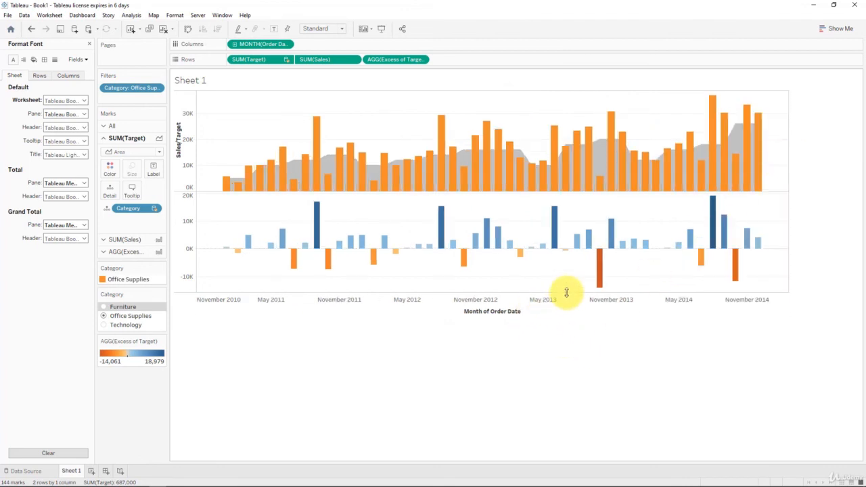